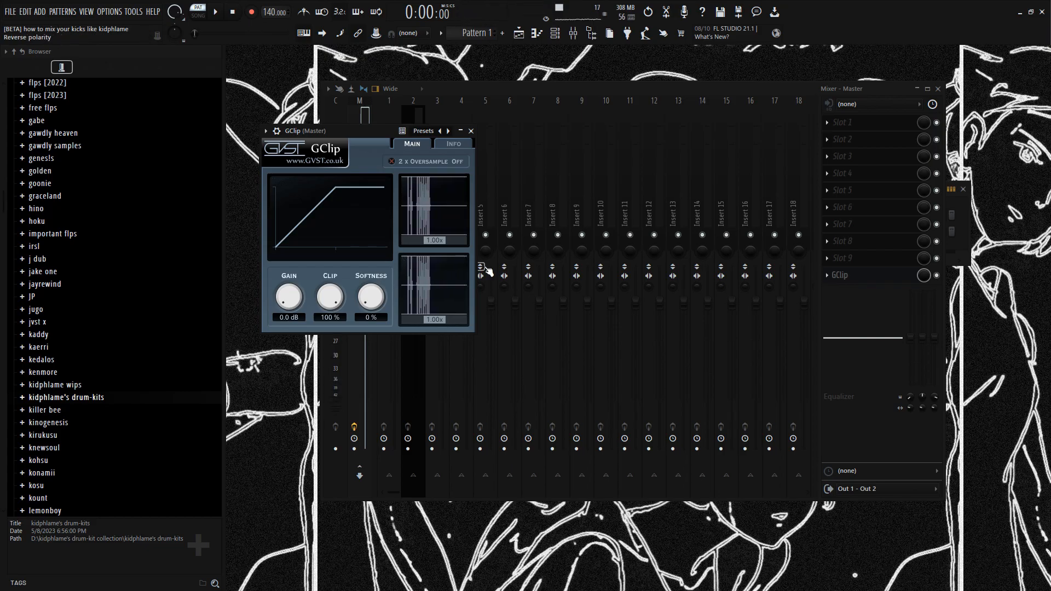
Step: Close the master's GClip window and load Fruity parametric EQ 2 into slot 10 of the kick x TWENTY18 mixer track
{"action": "left_click", "coordinate": [471, 131]}
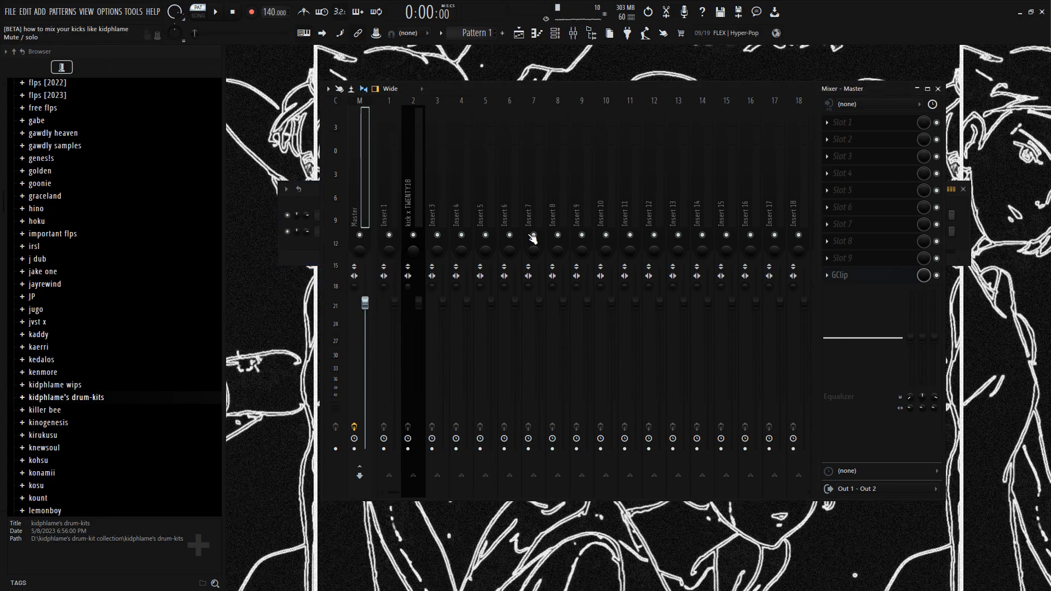
{"action": "left_click", "coordinate": [419, 153]}
{"action": "left_click", "coordinate": [879, 277]}
{"action": "left_click", "coordinate": [573, 290]}
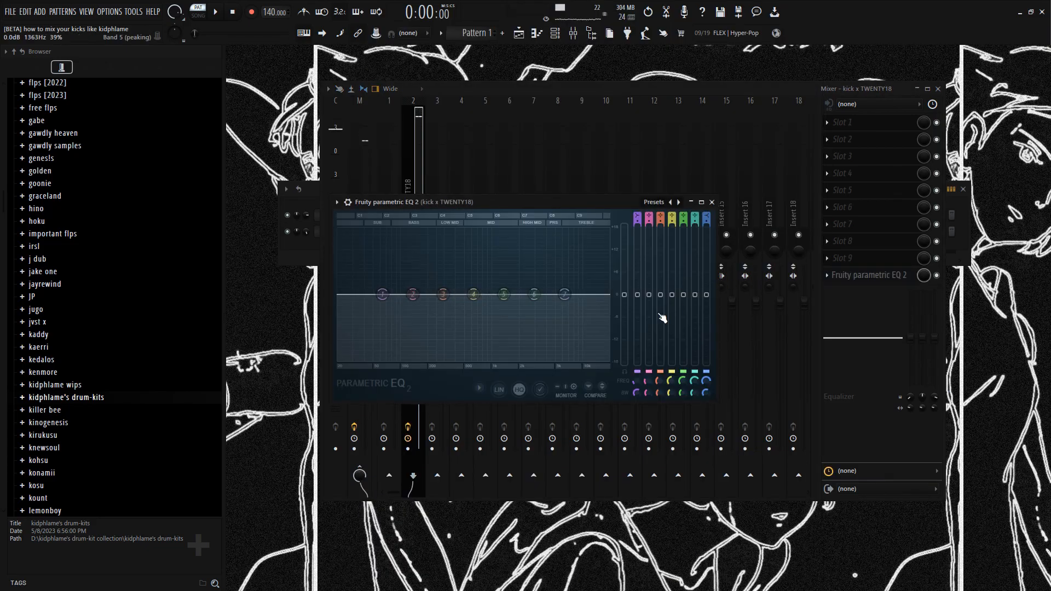
Step: Slightly boost bands 1 and 2 of the kick's EQ and turn band 7 into a Steep 4 low-pass over the highs
{"action": "mouse_move", "coordinate": [638, 294]}
{"action": "left_mouse_down"}
{"action": "mouse_move", "coordinate": [637, 283]}
{"action": "mouse_move", "coordinate": [649, 287]}
{"action": "left_mouse_up"}
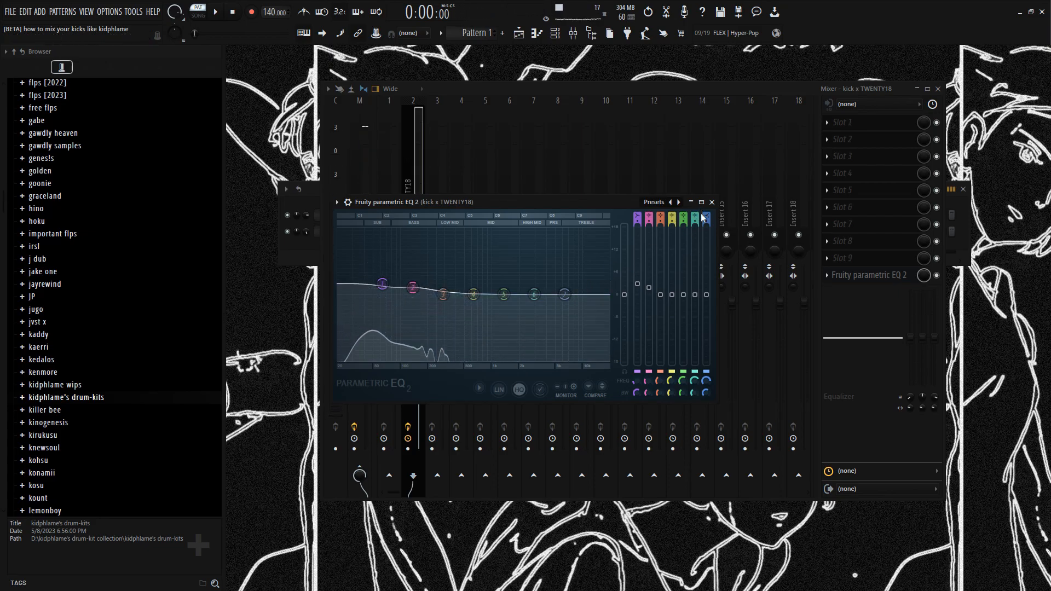
{"action": "left_click_drag", "start_coordinate": [565, 295], "coordinate": [480, 360]}
{"action": "scroll", "coordinate": [707, 215], "scroll_direction": "up", "scroll_amount": 6}
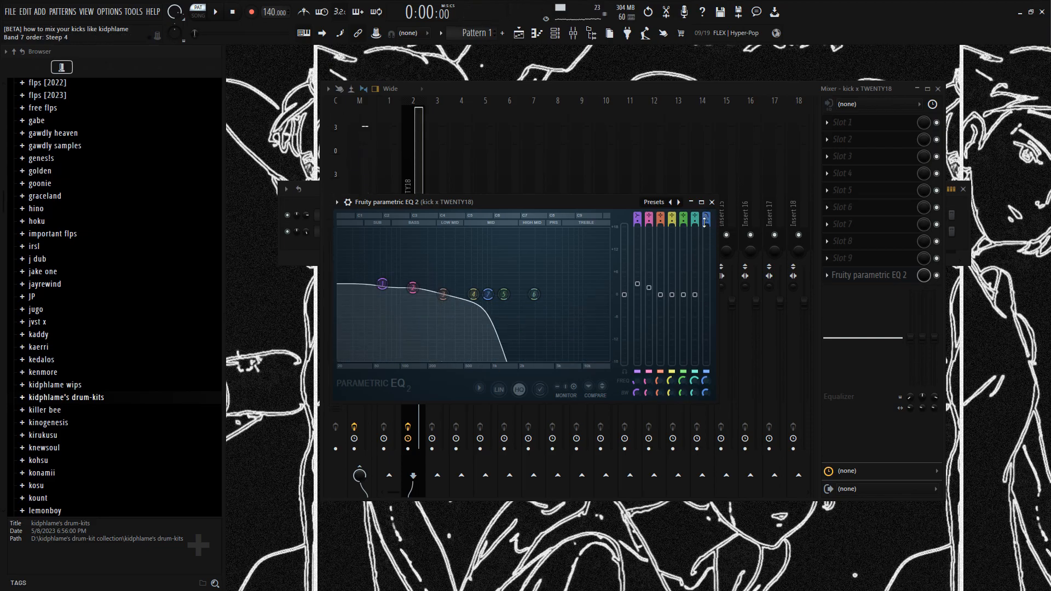
Step: Lower the kick's low-pass frequency and raise band 4 to about 17.3 dB at 637 Hz, leaving the EQ and mixer closed
{"action": "left_click_drag", "start_coordinate": [488, 294], "coordinate": [473, 236]}
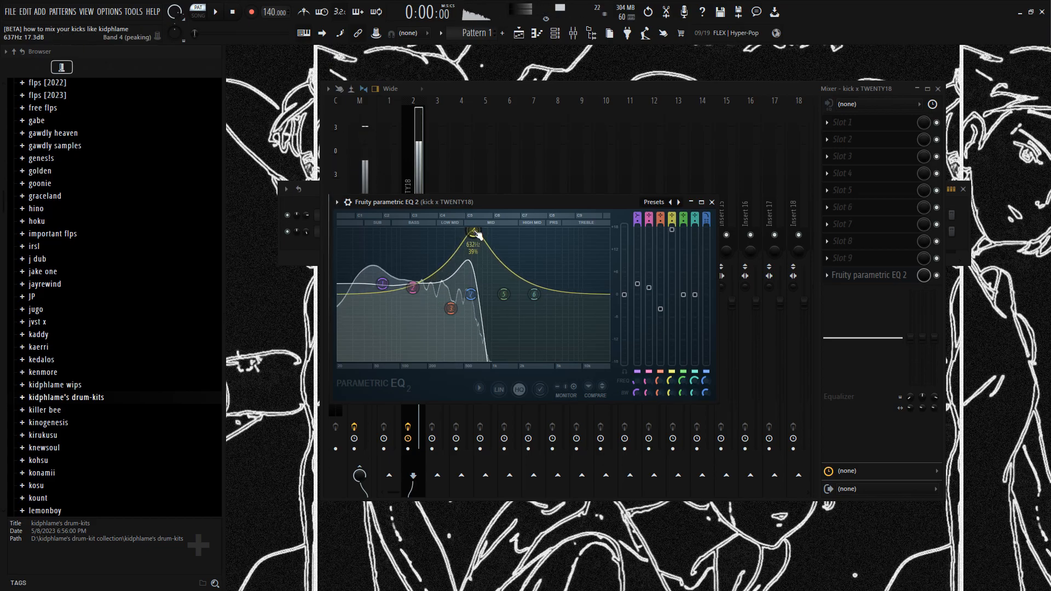
{"action": "left_click", "coordinate": [712, 202]}
{"action": "key", "text": "F9"}
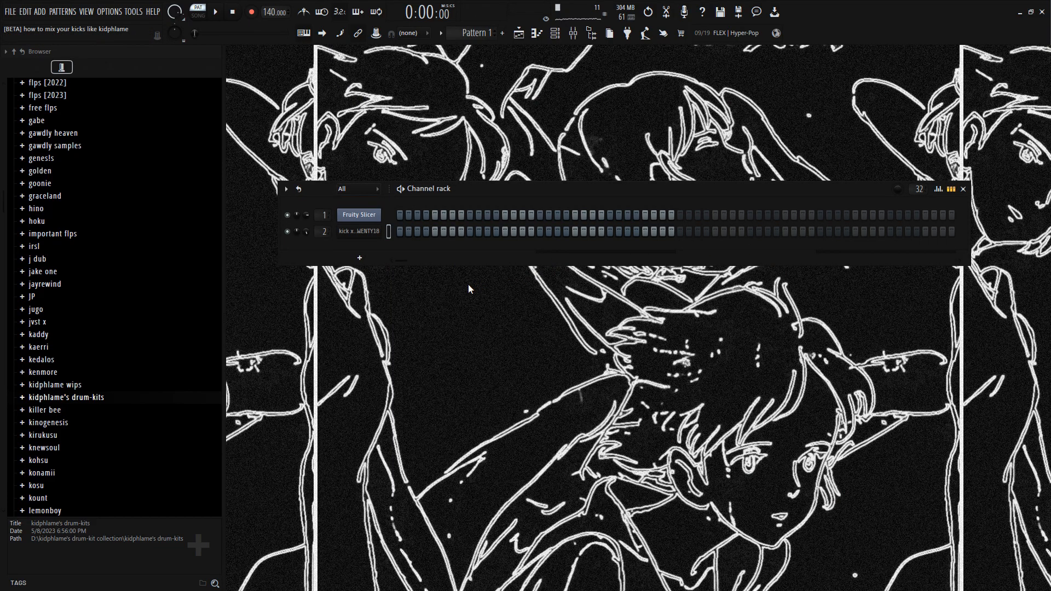
Step: Browse the kidphlame's drum-kits folder and sequence slices of sample x mirror in the piano roll, starting with Slice #12
{"action": "scroll", "coordinate": [166, 333], "scroll_direction": "down", "scroll_amount": 4}
{"action": "left_click", "coordinate": [112, 261]}
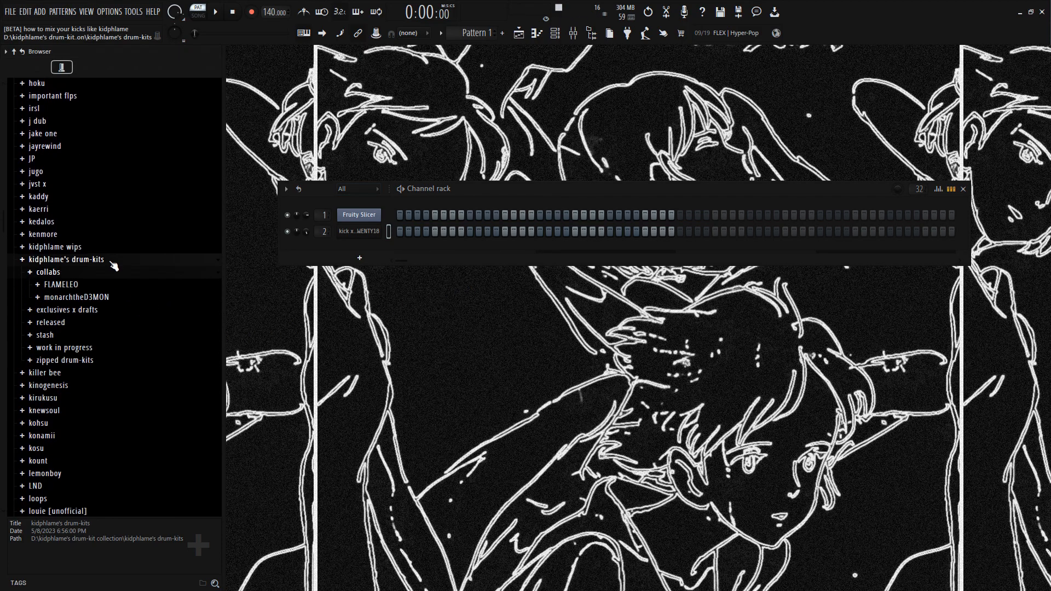
{"action": "left_click", "coordinate": [71, 273]}
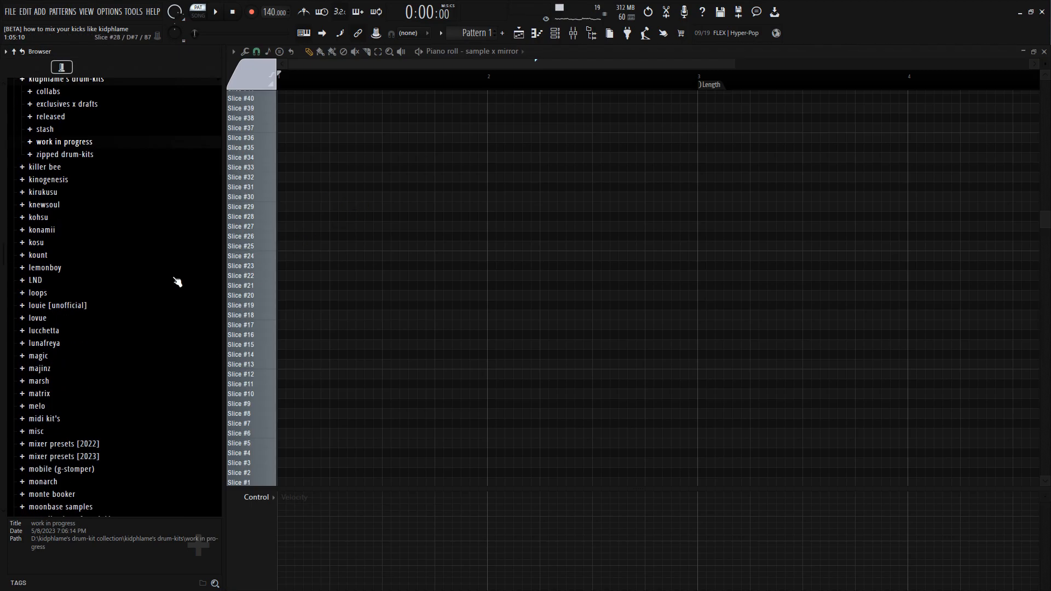
{"action": "scroll", "coordinate": [175, 279], "scroll_direction": "up", "scroll_amount": 4}
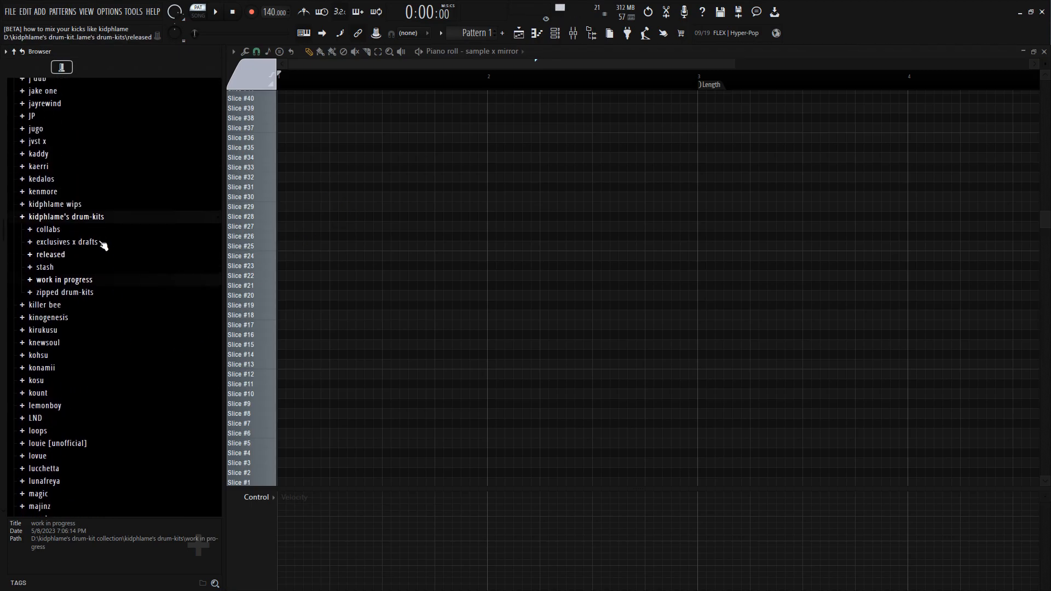
{"action": "left_click", "coordinate": [92, 224]}
{"action": "left_click", "coordinate": [290, 285]}
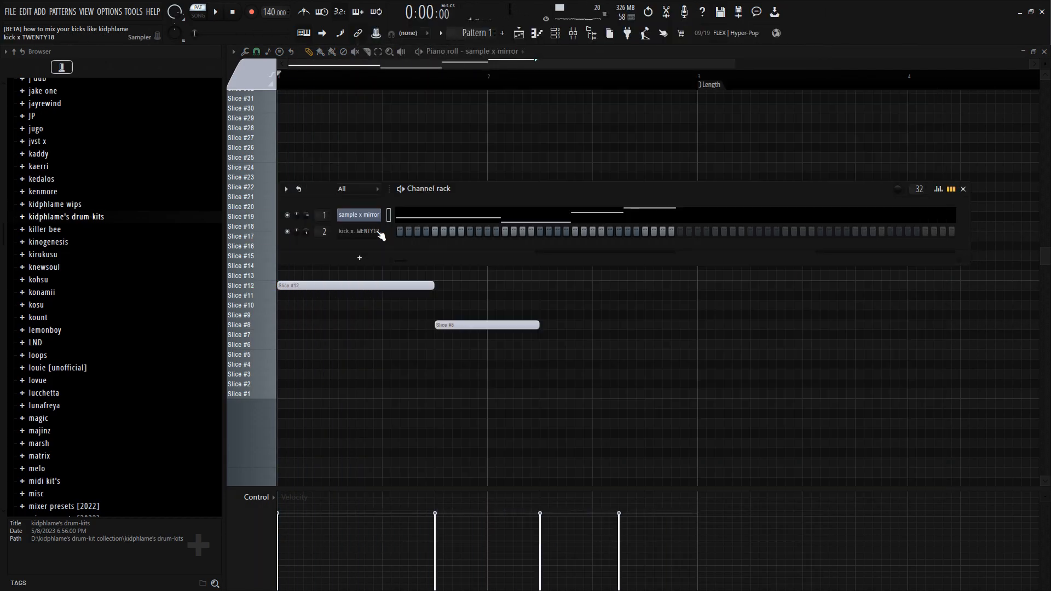
Step: Review the sampler settings of the kick x TWENTY18 channel and close them
{"action": "left_click", "coordinate": [380, 233]}
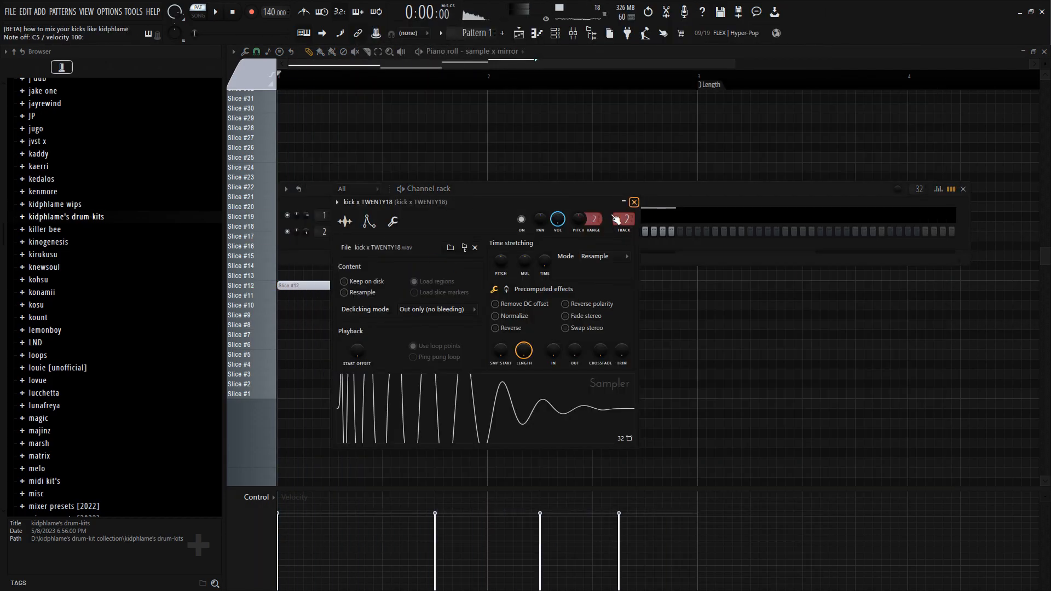
{"action": "left_click", "coordinate": [634, 202]}
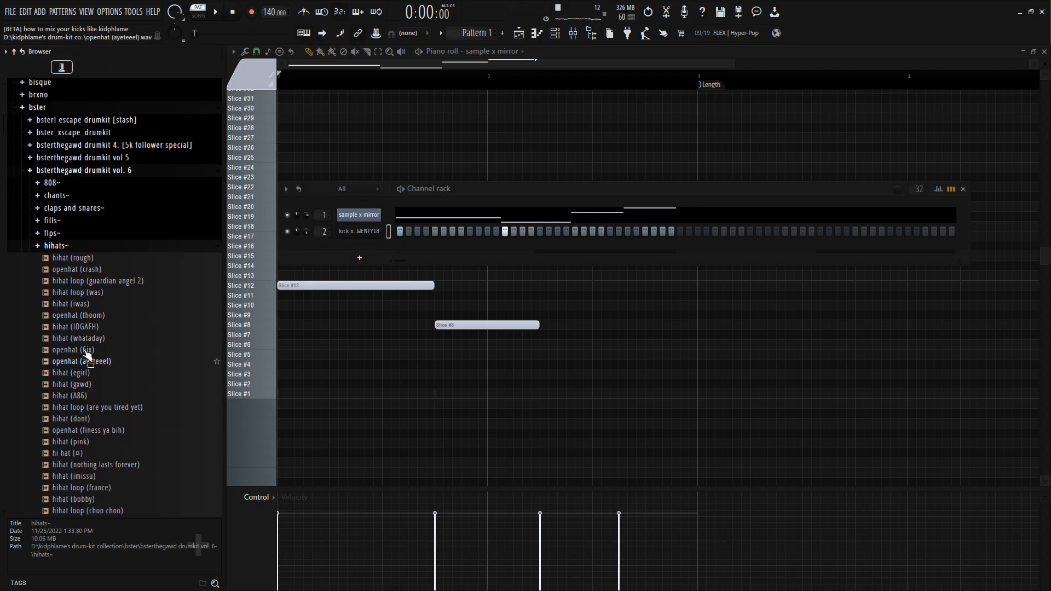
Step: Audition hi-hats such as openhat (6ix) from bsterthegawd drumkit vol. 6, then switch to its claps and snares folder
{"action": "left_click", "coordinate": [187, 336]}
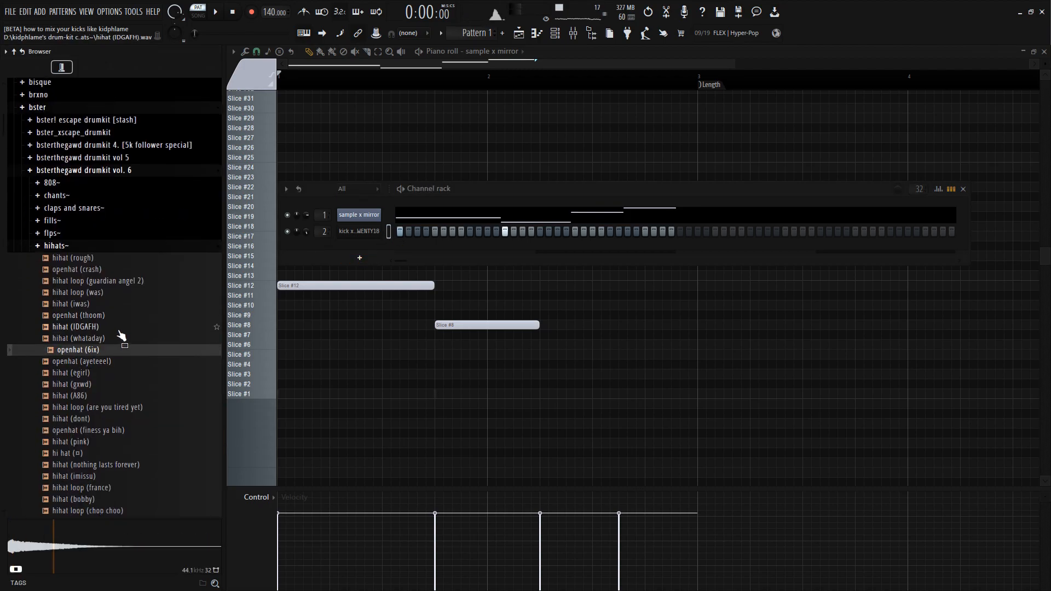
{"action": "scroll", "coordinate": [121, 314], "scroll_direction": "down", "scroll_amount": 2}
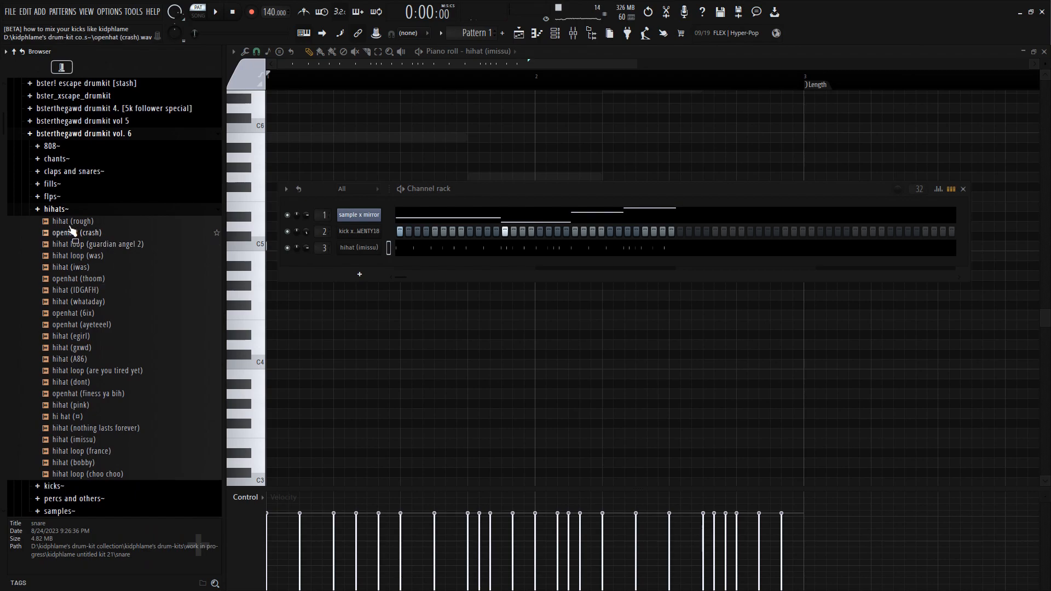
{"action": "left_click", "coordinate": [61, 210]}
{"action": "left_click", "coordinate": [82, 174]}
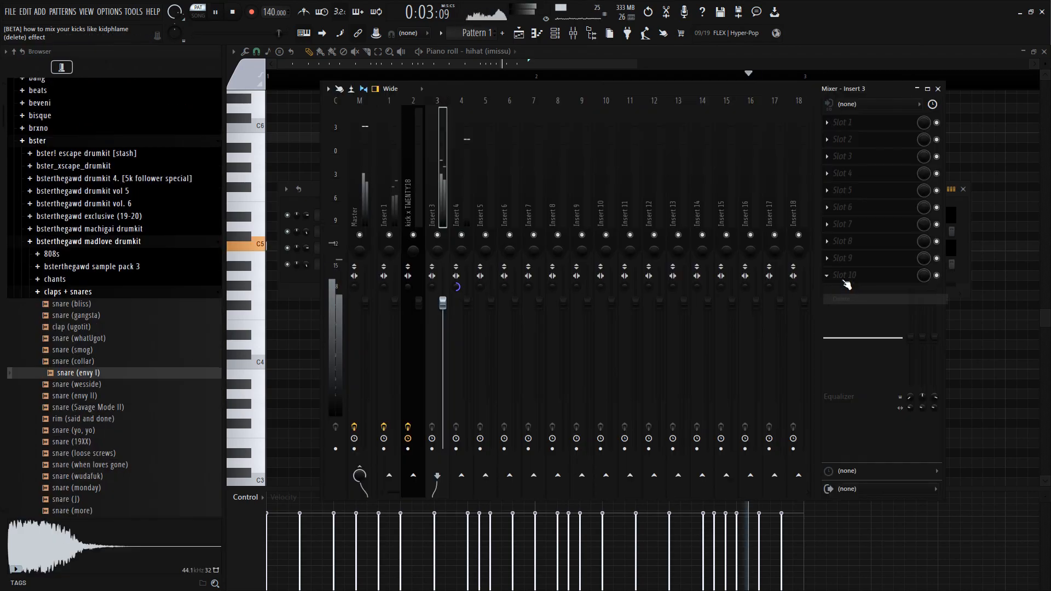
Step: Load Fruity parametric EQ 2 into slot 10 of Insert 3 and use band 1 as a high-pass to remove the hi-hat's lows
{"action": "left_click", "coordinate": [843, 275]}
{"action": "left_click", "coordinate": [522, 294]}
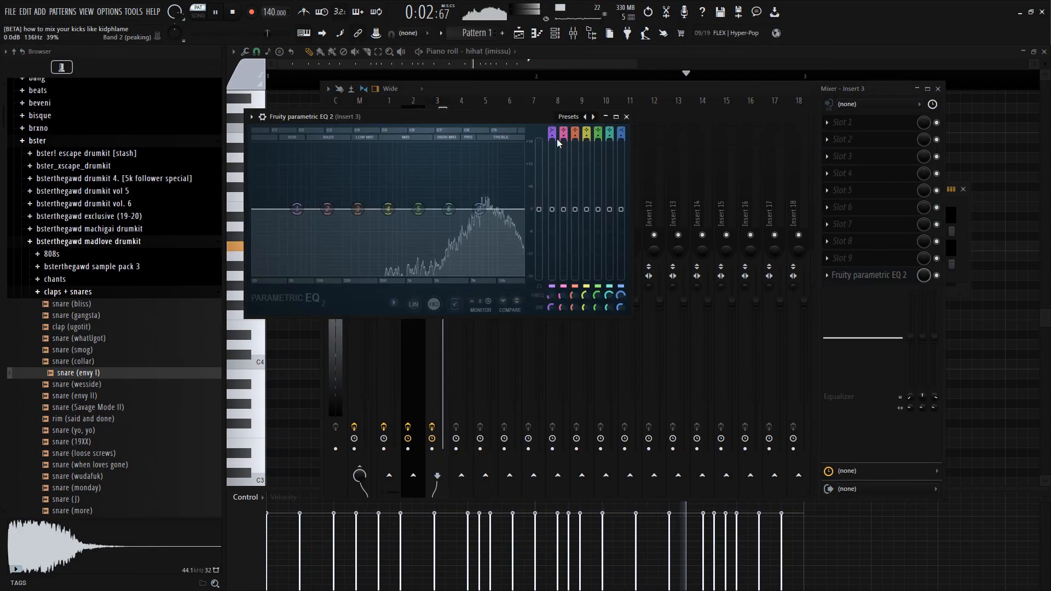
{"action": "left_click_drag", "start_coordinate": [550, 137], "coordinate": [552, 140]}
{"action": "left_click_drag", "start_coordinate": [297, 209], "coordinate": [366, 209]}
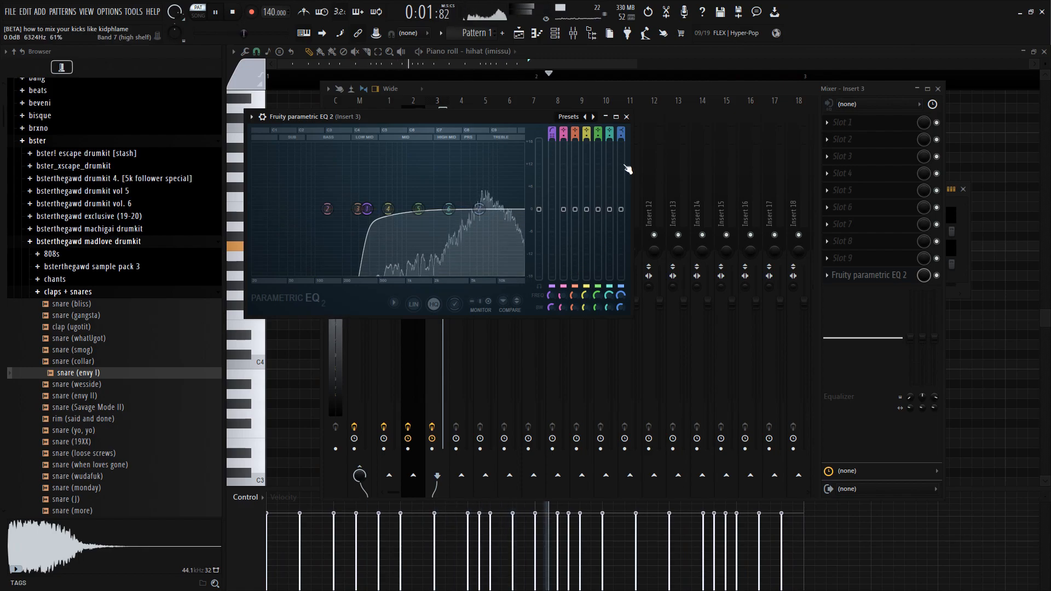
{"action": "left_click", "coordinate": [627, 118]}
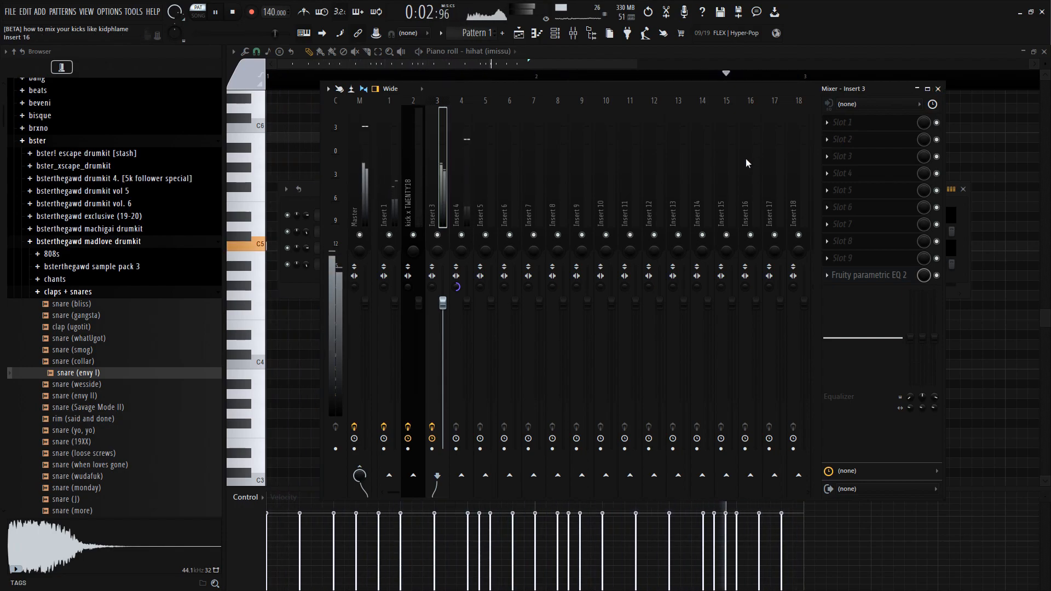
Step: Raise the volume of Insert 4, the snare track, to about 2.9 dB and check it against the playing pattern
{"action": "left_click", "coordinate": [469, 188]}
{"action": "key", "text": "space"}
{"action": "left_click_drag", "start_coordinate": [467, 303], "coordinate": [468, 287]}
{"action": "key", "text": "space"}
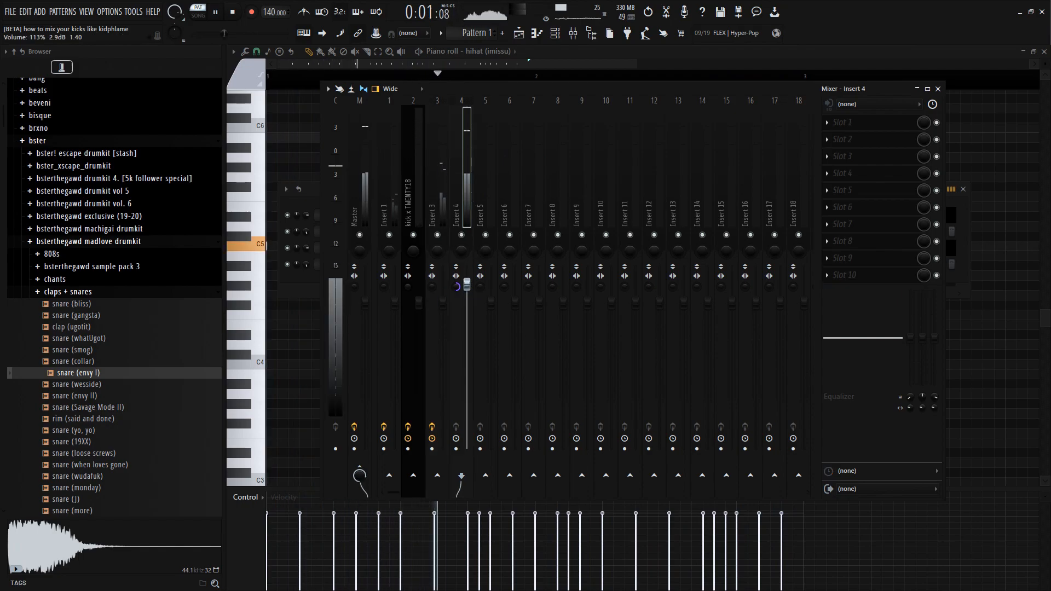
{"action": "key", "text": "space"}
Step: Load Fruity parametric EQ 2 into slot 10 of Insert 4 and pull band 1 down to -18 dB at 98 Hz
{"action": "left_click", "coordinate": [845, 274]}
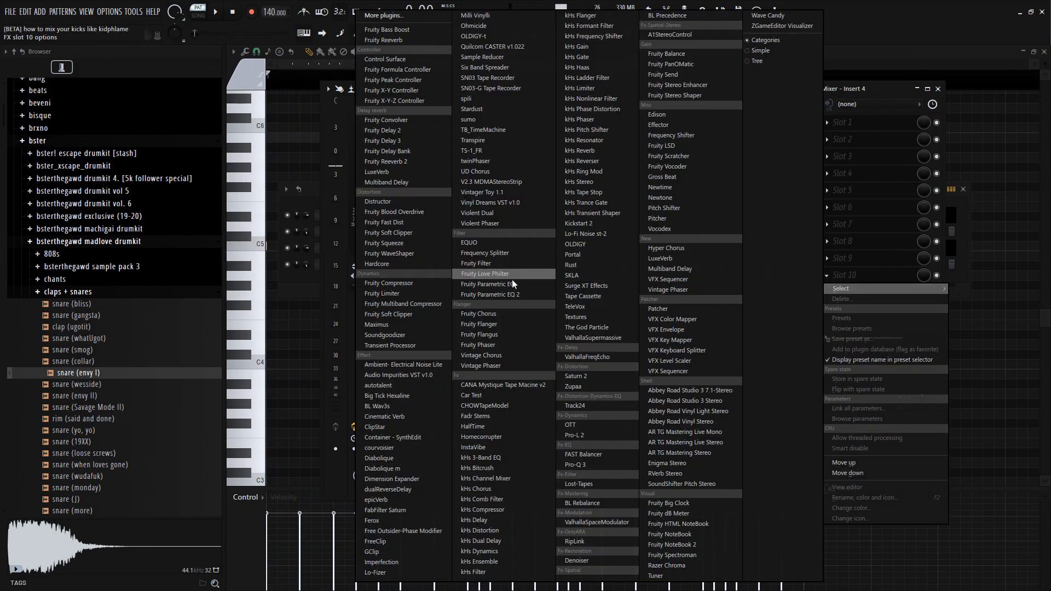
{"action": "left_click", "coordinate": [492, 294]}
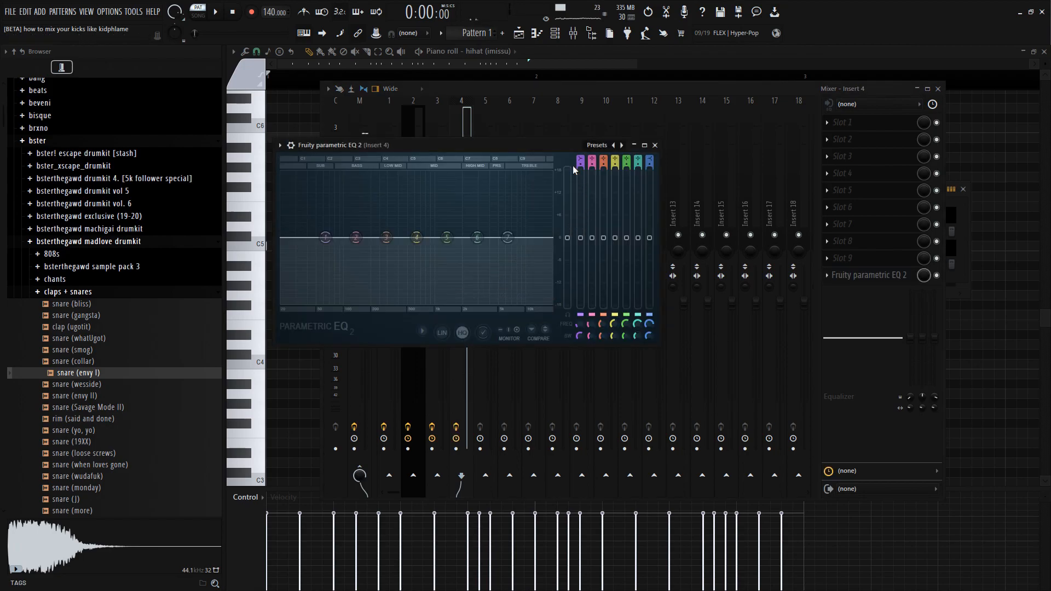
{"action": "key", "text": "space"}
{"action": "left_click_drag", "start_coordinate": [325, 237], "coordinate": [343, 302]}
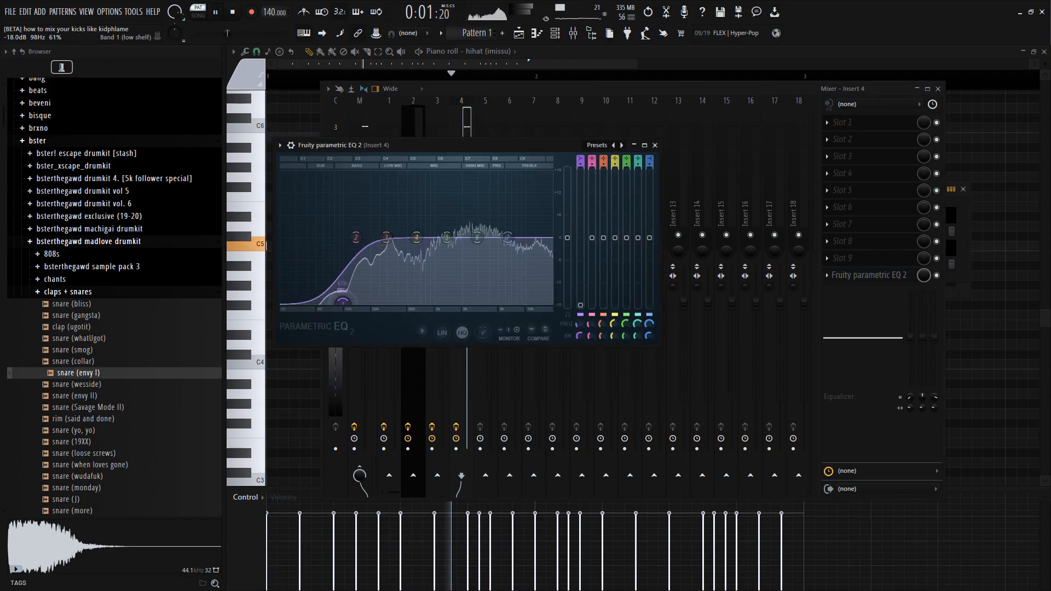
Step: Cut band 2 of the snare's EQ to -7.3 dB at 96 Hz and play the pattern from the channel rack
{"action": "left_click_drag", "start_coordinate": [356, 237], "coordinate": [342, 265]}
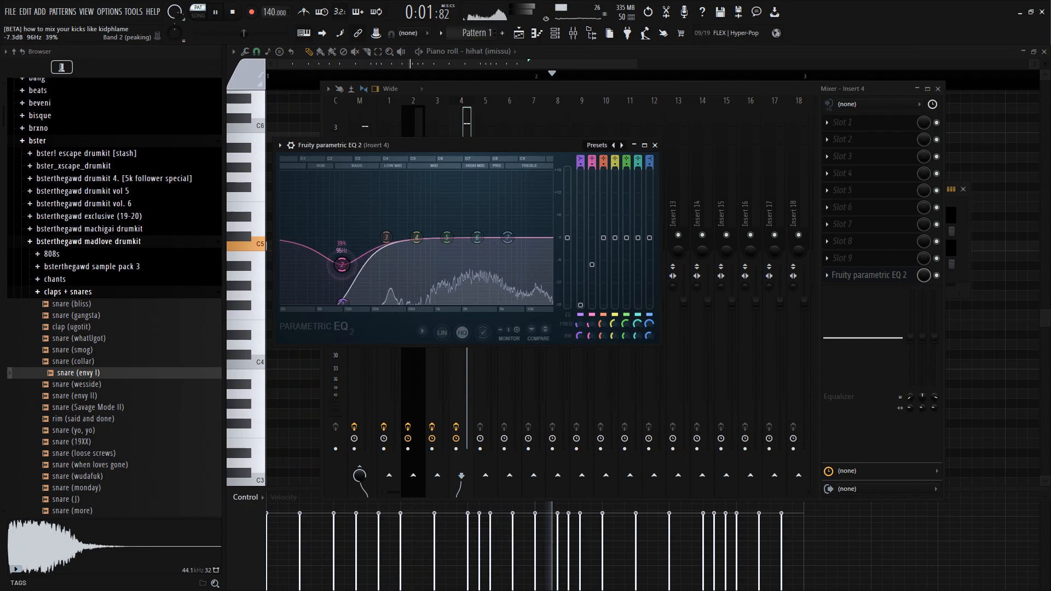
{"action": "left_click", "coordinate": [655, 145]}
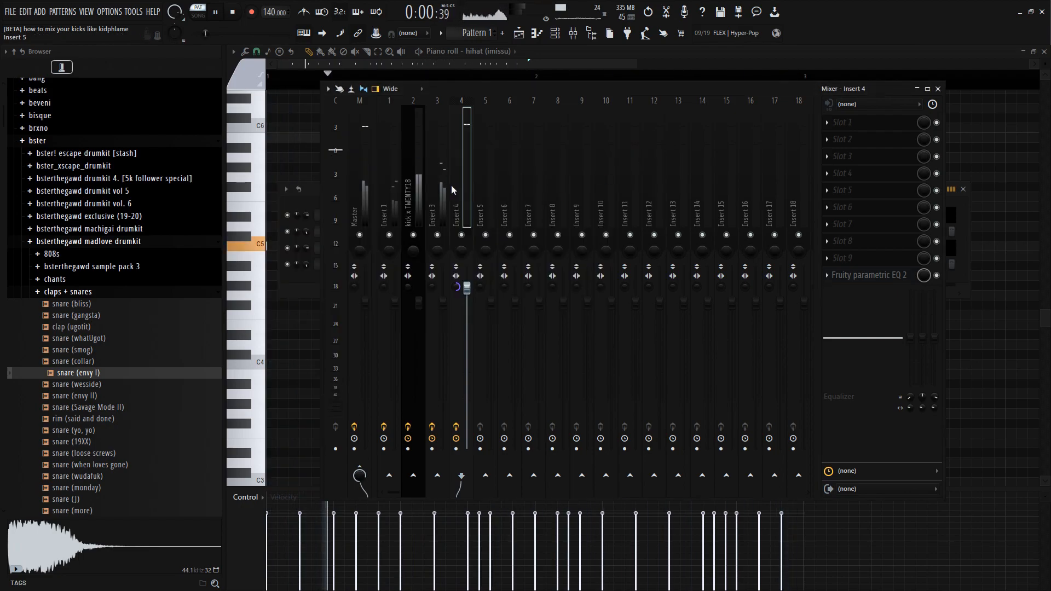
{"action": "key", "text": "F9"}
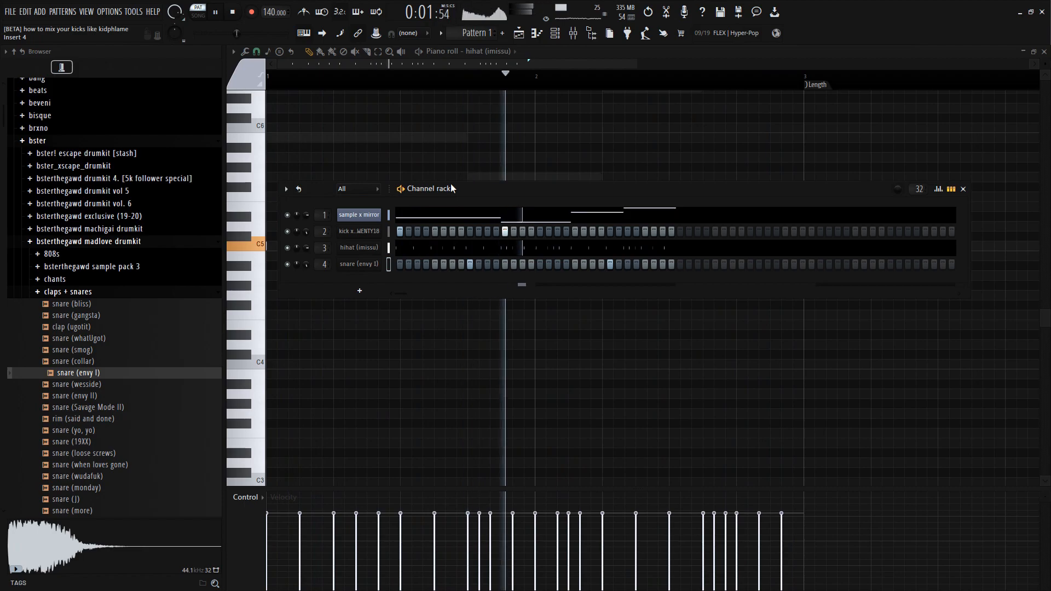
{"action": "key", "text": "space"}
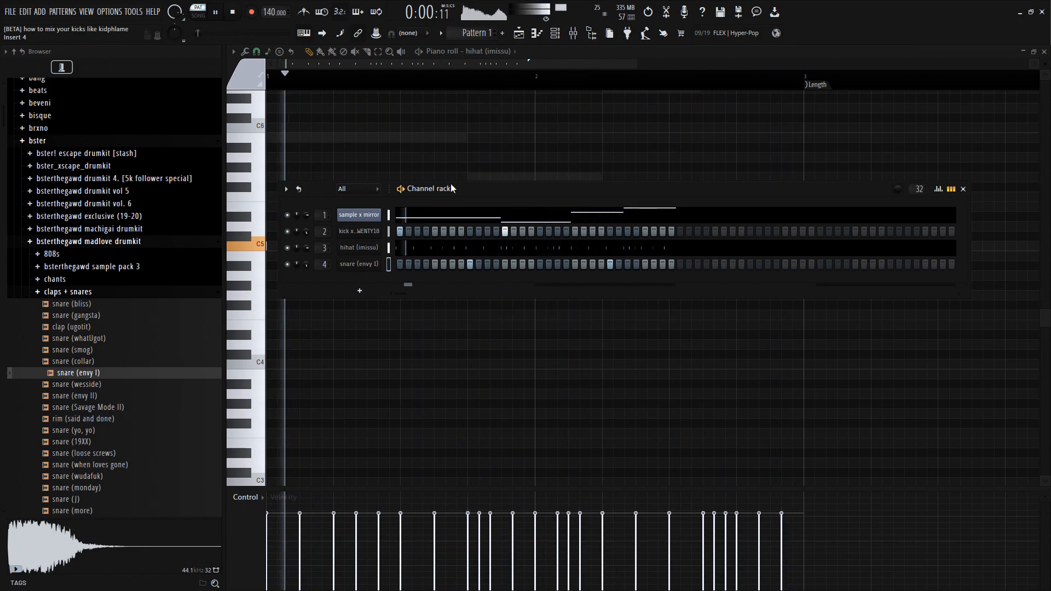
Step: Add the lucid (808) sample from the 808 folder of spinny drumkit vol. 3 as a new channel below the snare
{"action": "left_click", "coordinate": [43, 145]}
{"action": "scroll", "coordinate": [160, 265], "scroll_direction": "down", "scroll_amount": 8}
{"action": "left_click", "coordinate": [90, 326]}
{"action": "scroll", "coordinate": [148, 300], "scroll_direction": "down", "scroll_amount": 18}
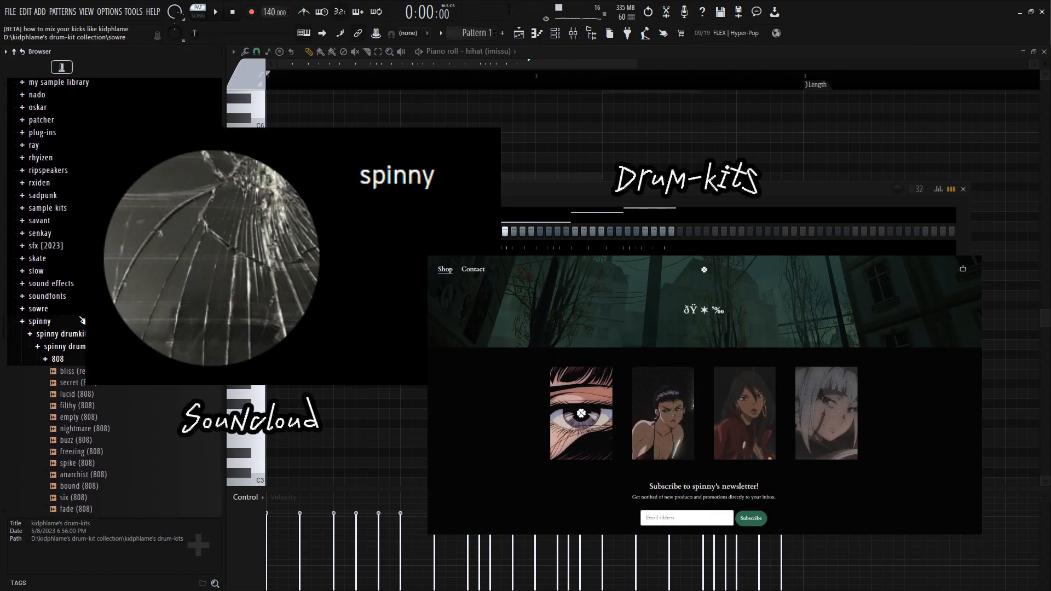
{"action": "scroll", "coordinate": [82, 319], "scroll_direction": "down", "scroll_amount": 4}
{"action": "scroll", "coordinate": [82, 315], "scroll_direction": "down", "scroll_amount": 5}
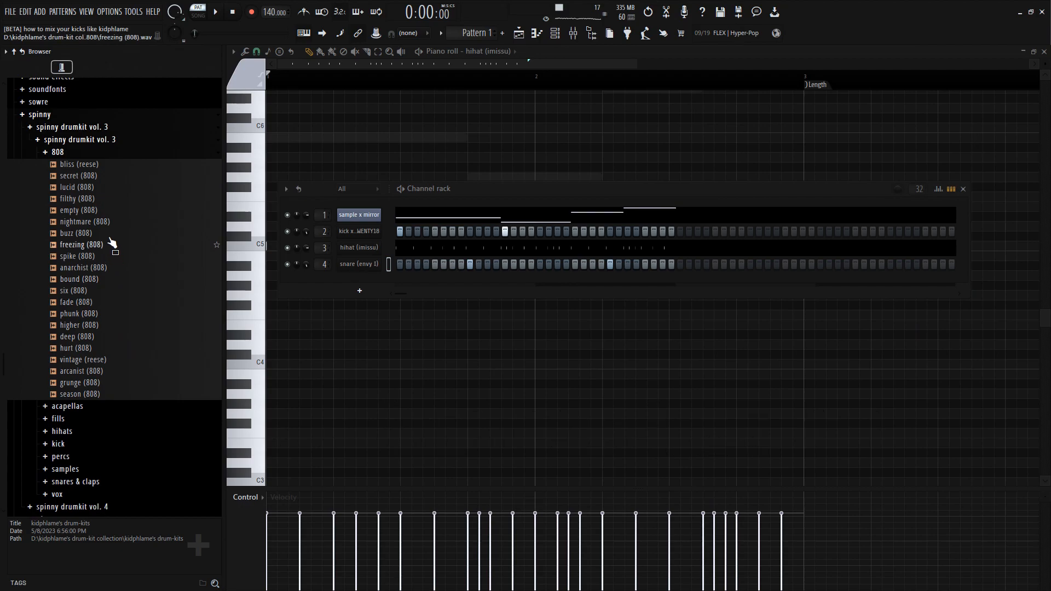
{"action": "left_click_drag", "start_coordinate": [76, 188], "coordinate": [371, 294]}
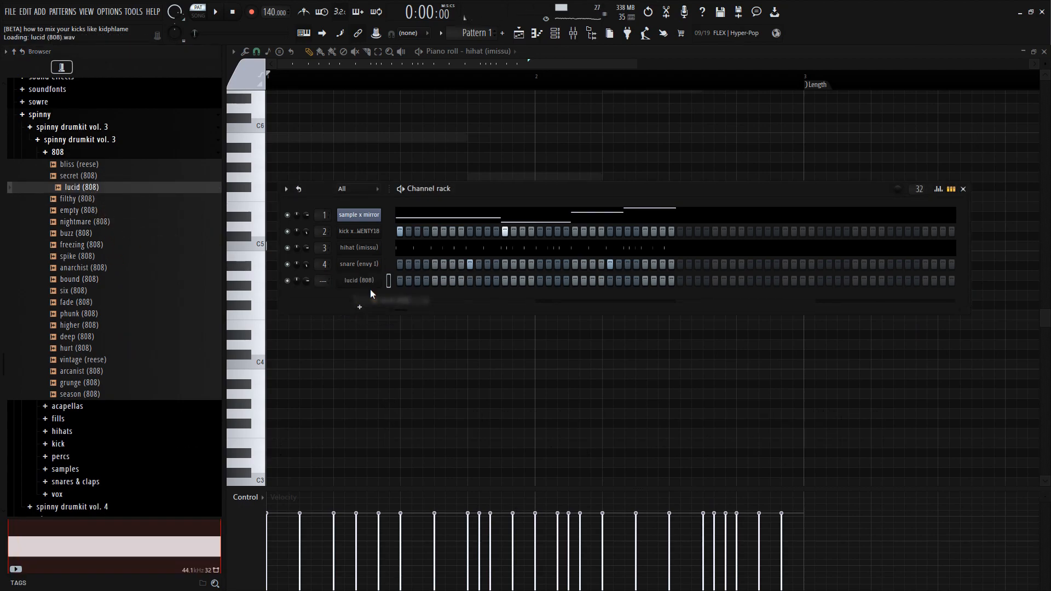
Step: Route the lucid (808) channel to mixer track 5 and play the pattern
{"action": "left_click", "coordinate": [358, 281]}
{"action": "key", "text": "ctrl+l"}
{"action": "key", "text": "Escape"}
{"action": "key", "text": "space"}
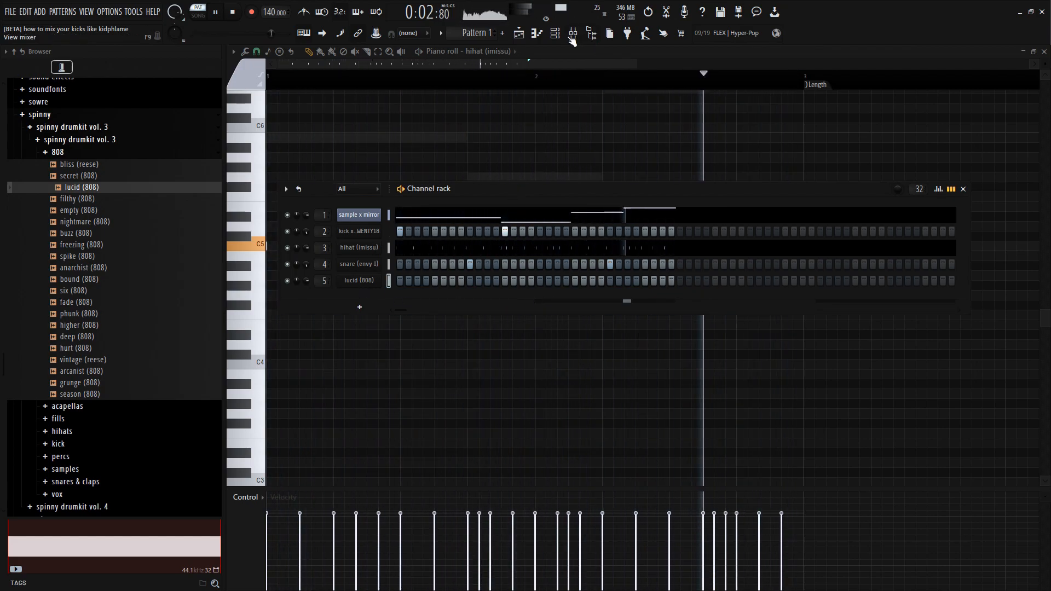
Step: Show the mixer and adjust the stereo separation and level of Insert 5, the 808 track
{"action": "left_click", "coordinate": [573, 39]}
{"action": "left_click_drag", "start_coordinate": [479, 288], "coordinate": [488, 281]}
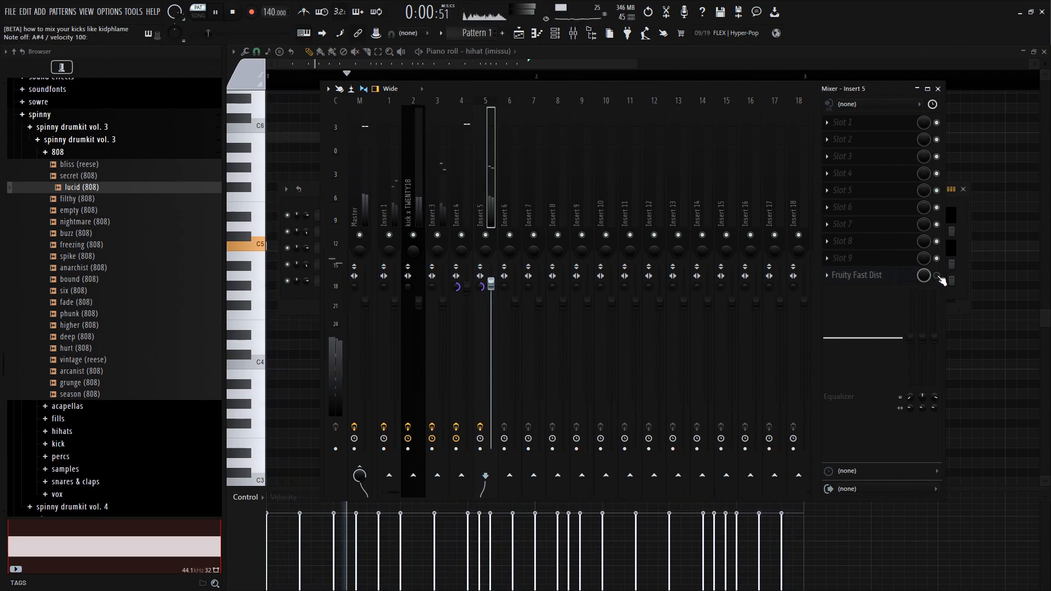
{"action": "key", "text": "space"}
Step: Apply the fuzz preset with a 40% threshold in Insert 5's Fruity Fast Dist, and lower that track's volume to 1.6 dB
{"action": "left_click", "coordinate": [876, 275]}
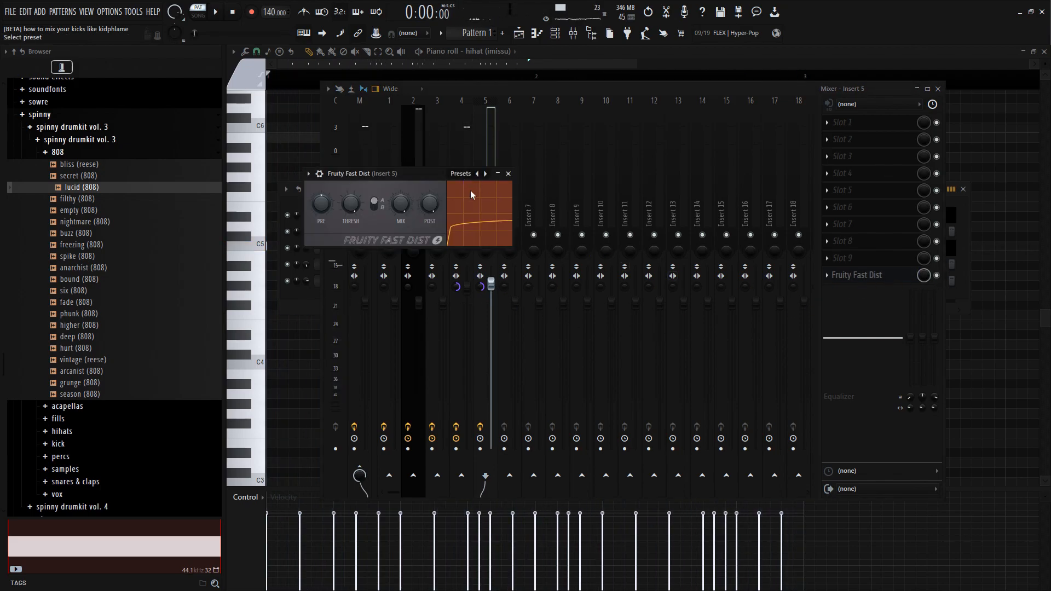
{"action": "left_click", "coordinate": [477, 204]}
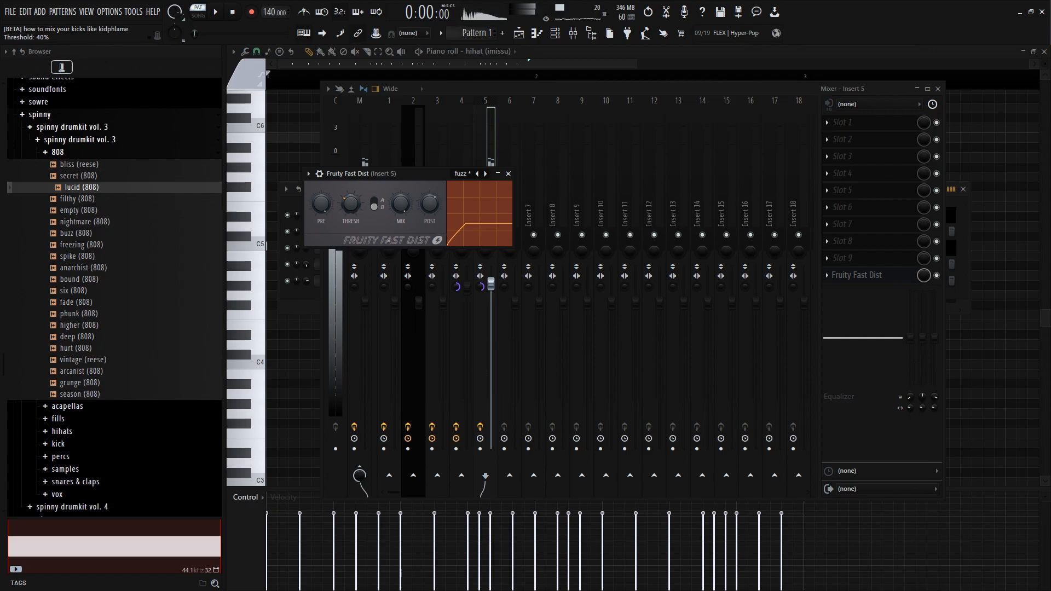
{"action": "key", "text": "space"}
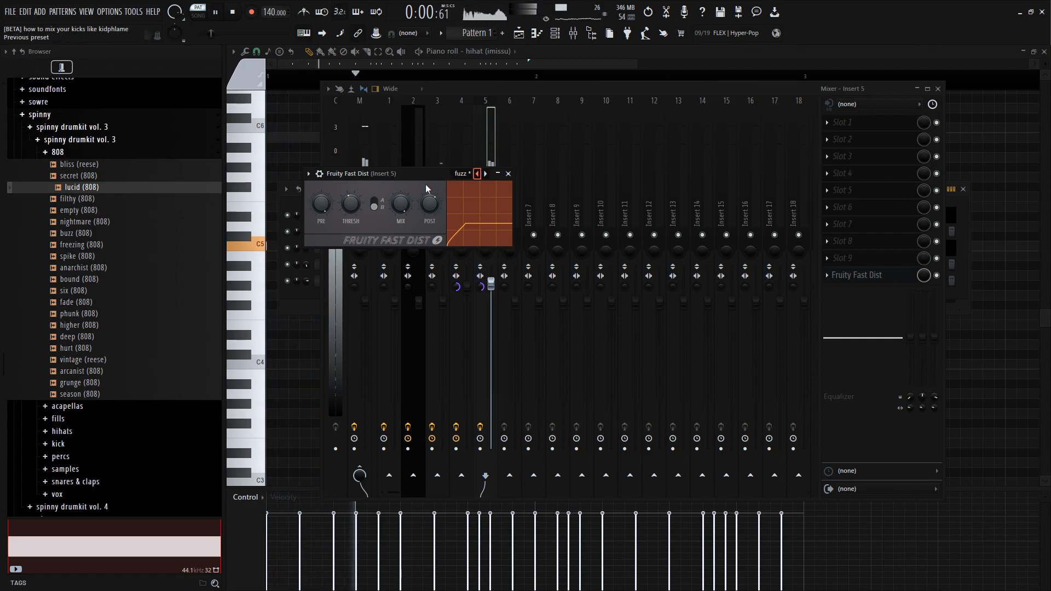
{"action": "left_click", "coordinate": [508, 173]}
{"action": "left_click_drag", "start_coordinate": [491, 284], "coordinate": [491, 293]}
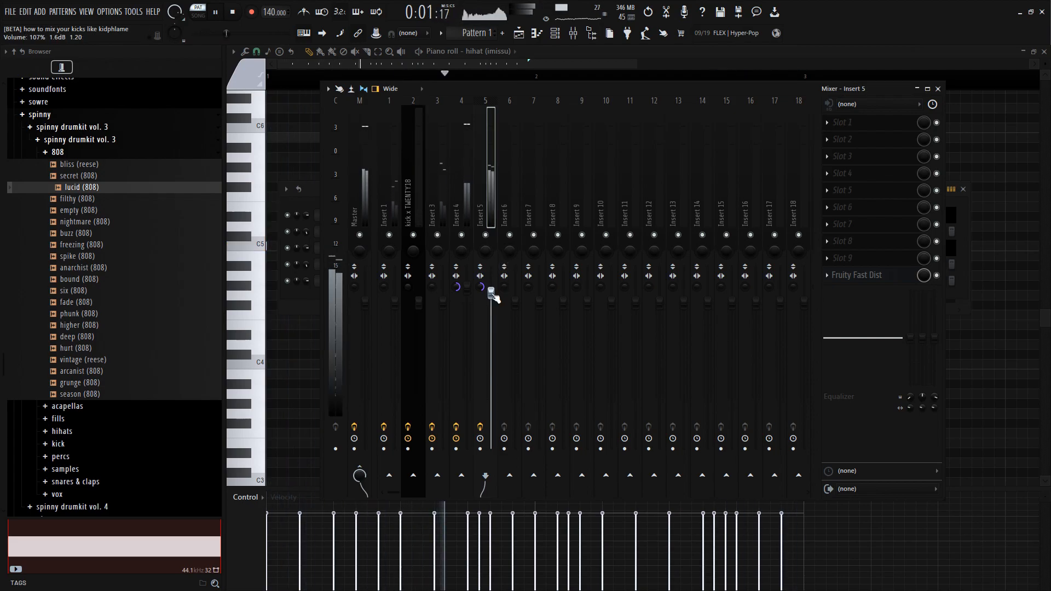
Step: Place two Pattern 1 clips back to back from bar 1 on playlist Track 1 and play the song
{"action": "left_click", "coordinate": [540, 44]}
{"action": "key", "text": "space"}
{"action": "left_click", "coordinate": [298, 258]}
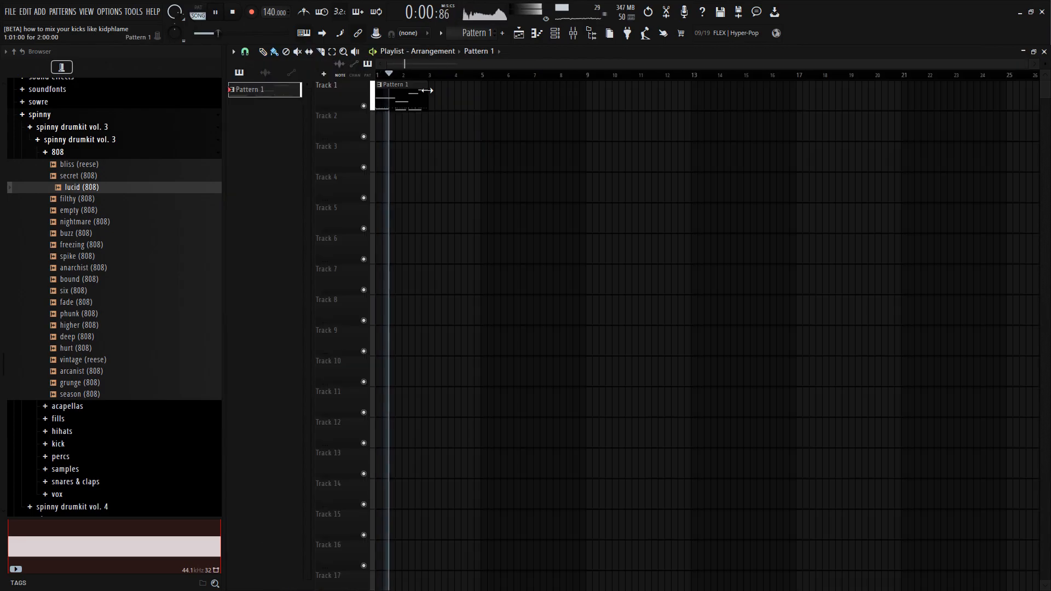
{"action": "left_click", "coordinate": [430, 93]}
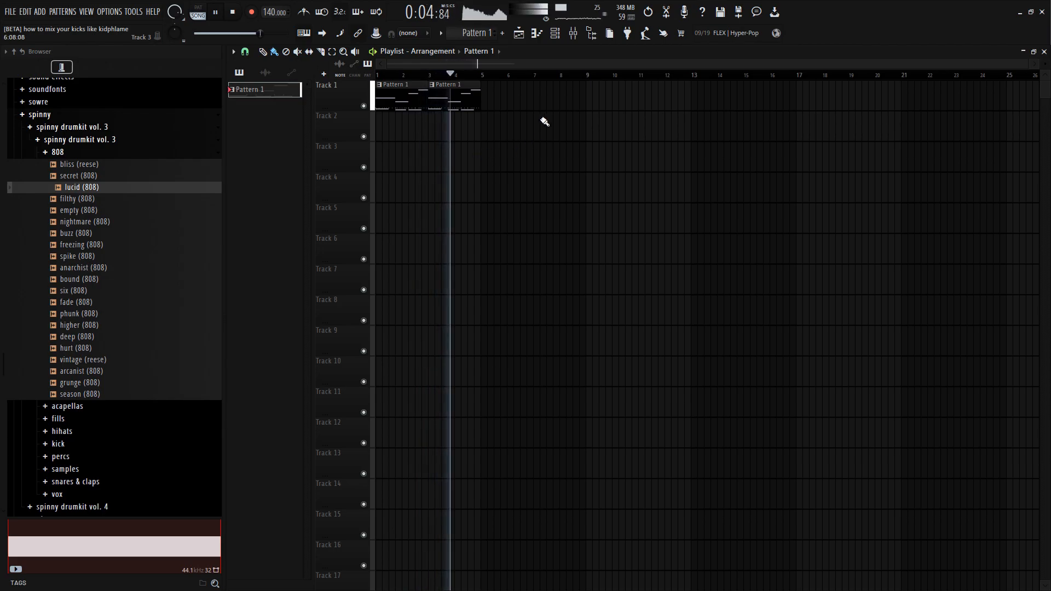
Step: Open Fruity parametric EQ 2 on the kick x TWENTY18 mixer track and raise its low-frequency bands 1 and 2
{"action": "key", "text": "F9"}
{"action": "key", "text": "space"}
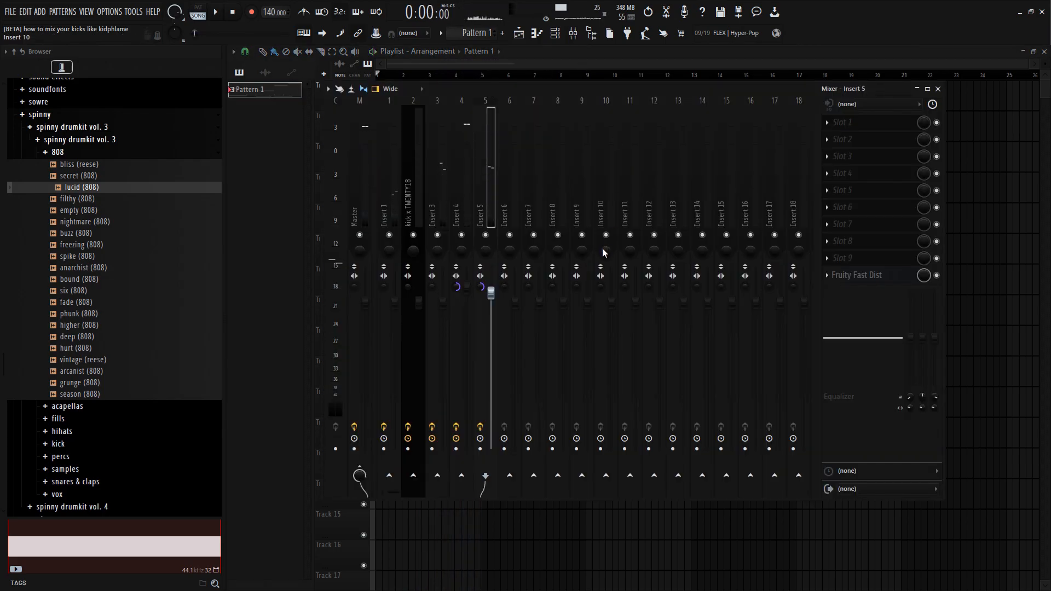
{"action": "left_click", "coordinate": [407, 197]}
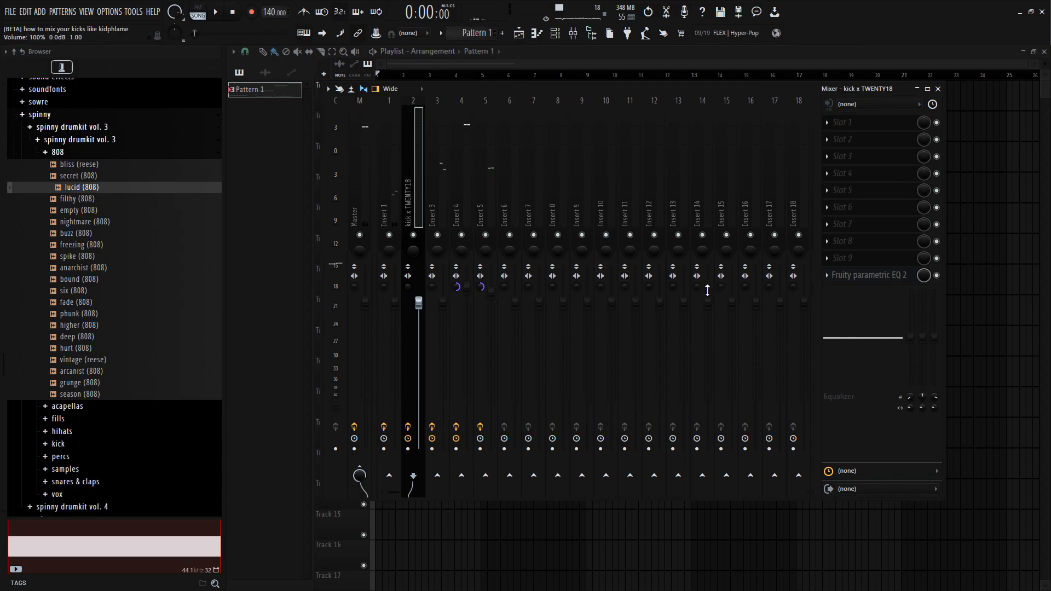
{"action": "left_click", "coordinate": [868, 274]}
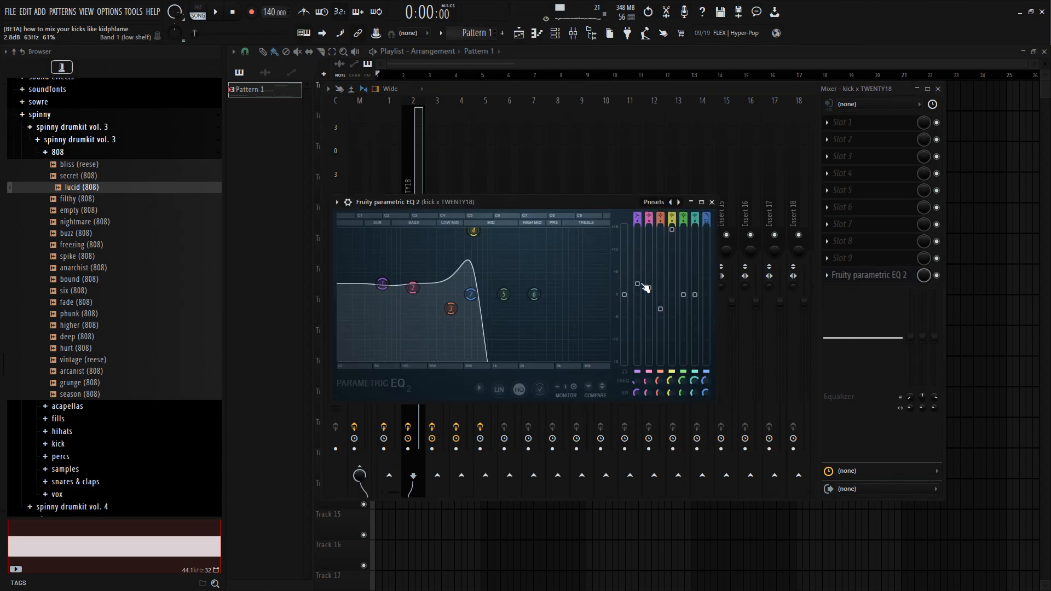
{"action": "mouse_move", "coordinate": [649, 287]}
{"action": "left_mouse_down"}
{"action": "mouse_move", "coordinate": [638, 273]}
{"action": "mouse_move", "coordinate": [650, 275]}
{"action": "left_mouse_up"}
Step: Audition the kick with repeated playback, set the gain of its EQ band 2 to 4.3 dB, and close the EQ
{"action": "key", "text": "space"}
{"action": "key", "text": "space"}
{"action": "key", "text": "space"}
{"action": "key", "text": "space"}
{"action": "key", "text": "space"}
{"action": "key", "text": "space"}
{"action": "key", "text": "space"}
{"action": "key", "text": "space"}
{"action": "key", "text": "space"}
{"action": "key", "text": "space"}
{"action": "key", "text": "space"}
{"action": "key", "text": "space"}
{"action": "key", "text": "space"}
{"action": "key", "text": "space"}
{"action": "key", "text": "space"}
{"action": "key", "text": "space"}
{"action": "key", "text": "space"}
{"action": "key", "text": "space"}
{"action": "key", "text": "space"}
{"action": "key", "text": "space"}
{"action": "key", "text": "space"}
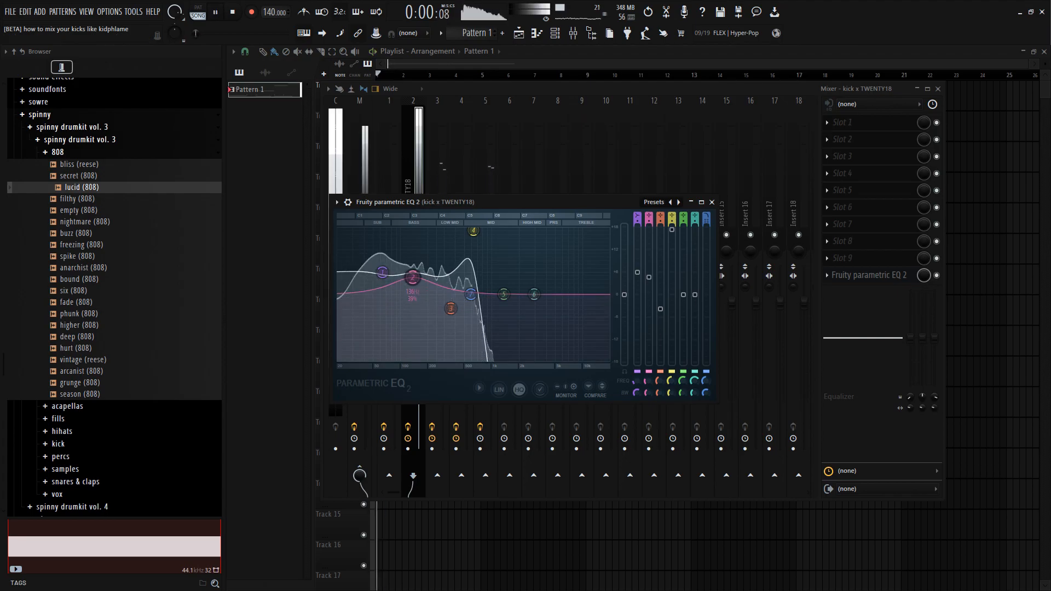
{"action": "key", "text": "space"}
{"action": "key", "text": "space"}
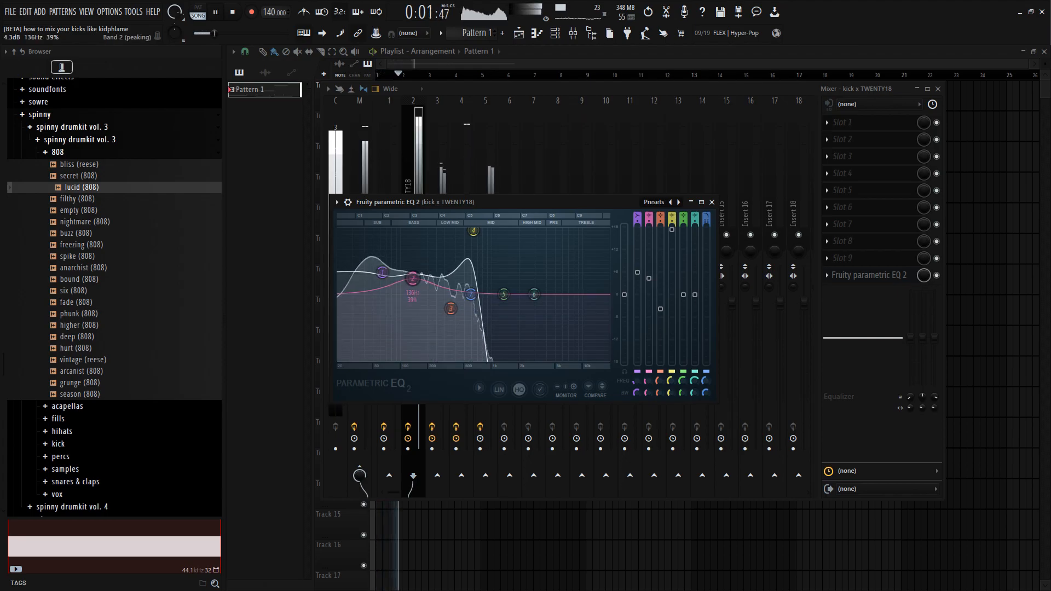
{"action": "left_click_drag", "start_coordinate": [649, 276], "coordinate": [649, 278]}
{"action": "left_click", "coordinate": [866, 278]}
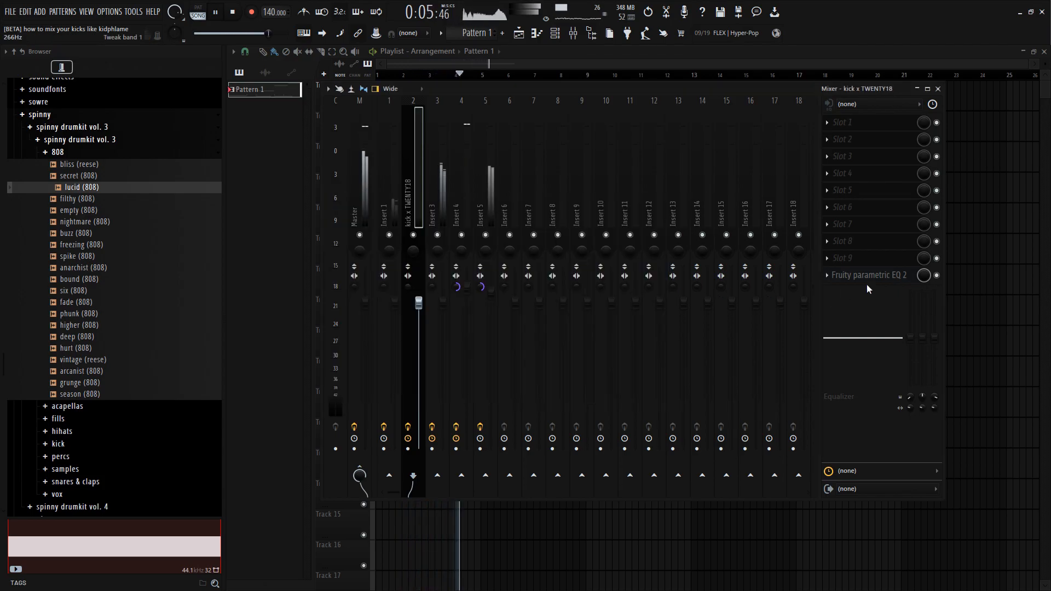
Step: Move the kick track's EQ up to slot 9 and add a second Fruity Parametric EQ 2 in slot 10
{"action": "scroll", "coordinate": [865, 273], "scroll_direction": "up", "scroll_amount": 1}
{"action": "left_click", "coordinate": [867, 275]}
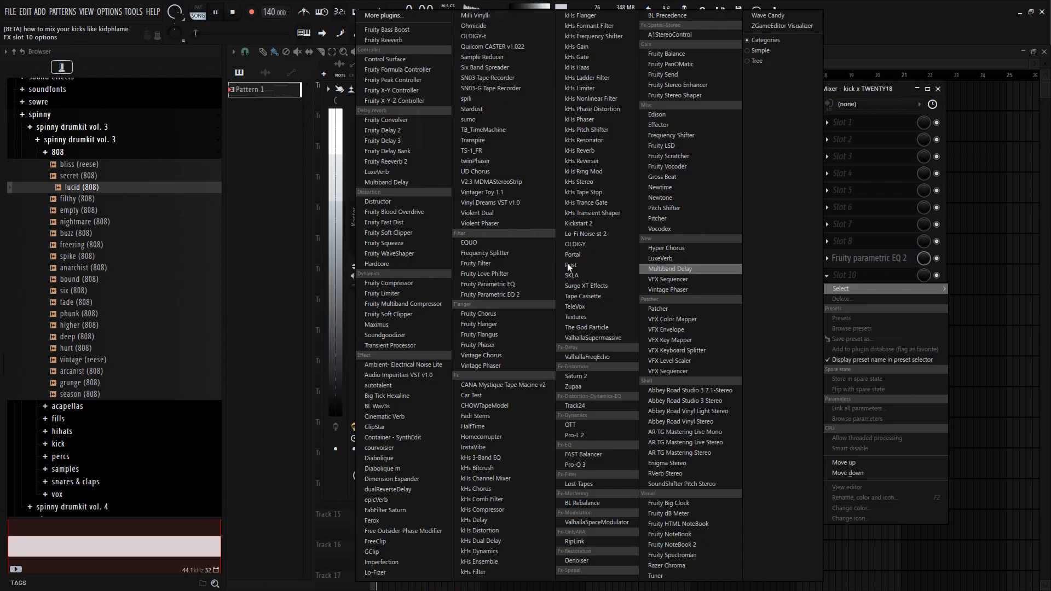
{"action": "left_click", "coordinate": [513, 288]}
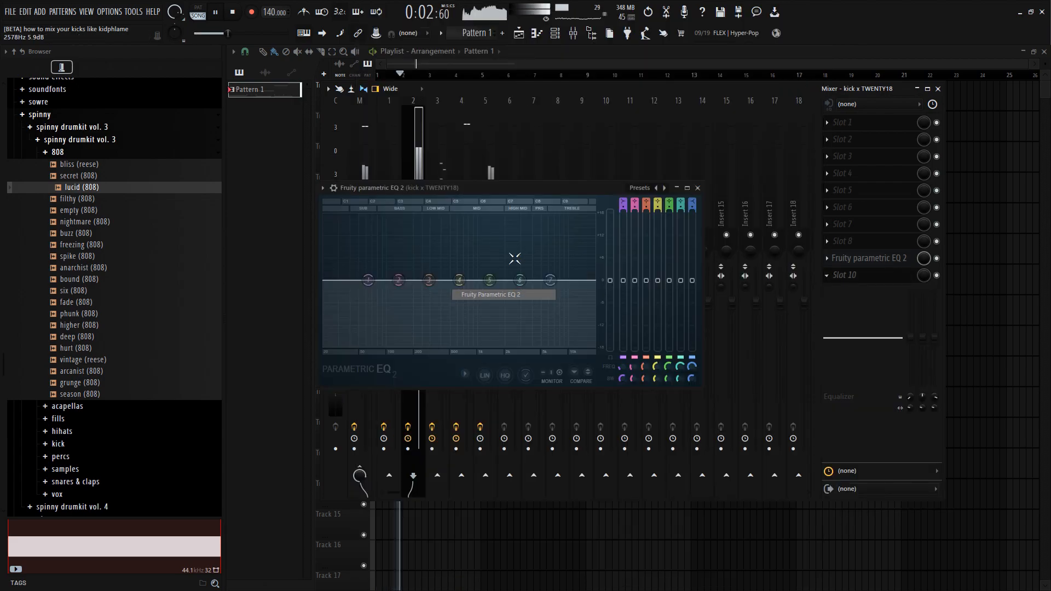
Step: Make band 7 of the kick's second EQ a Steep 8 low-pass and lower its cutoff to just beside band 4
{"action": "left_click_drag", "start_coordinate": [550, 281], "coordinate": [471, 344]}
{"action": "mouse_move", "coordinate": [693, 204]}
{"action": "left_mouse_down"}
{"action": "mouse_move", "coordinate": [693, 216]}
{"action": "mouse_move", "coordinate": [693, 204]}
{"action": "left_mouse_up"}
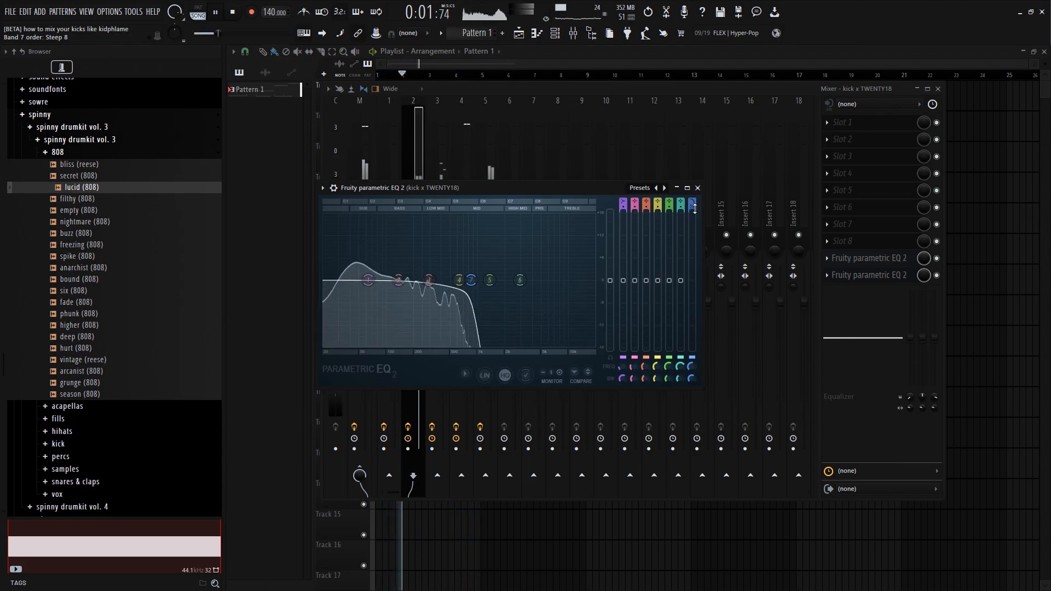
{"action": "left_click_drag", "start_coordinate": [471, 282], "coordinate": [462, 281]}
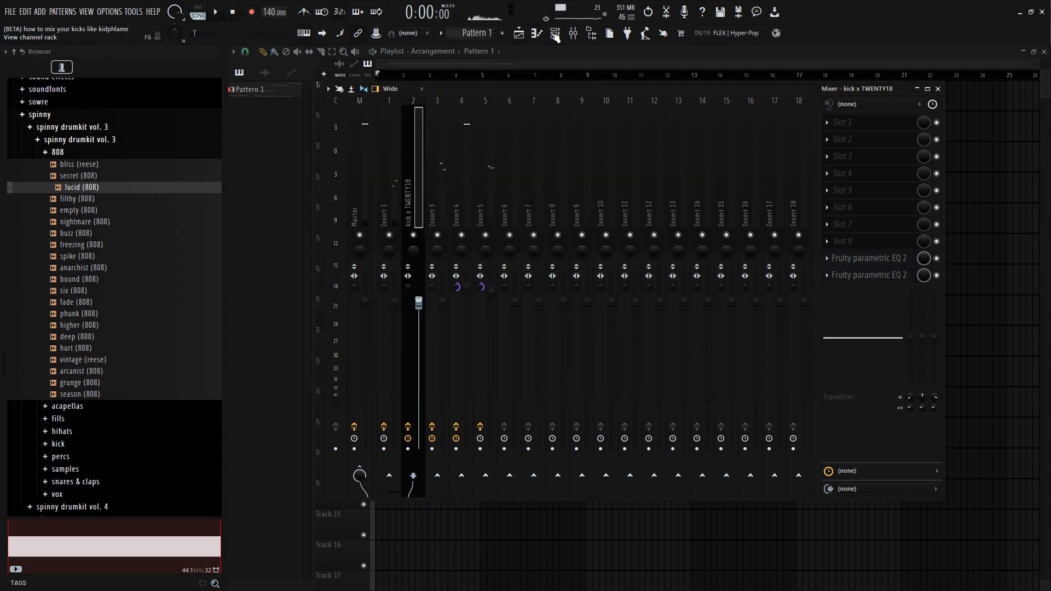
Step: Open the lucid (808) channel's settings from the channel rack
{"action": "left_click", "coordinate": [555, 34]}
{"action": "left_click", "coordinate": [358, 283]}
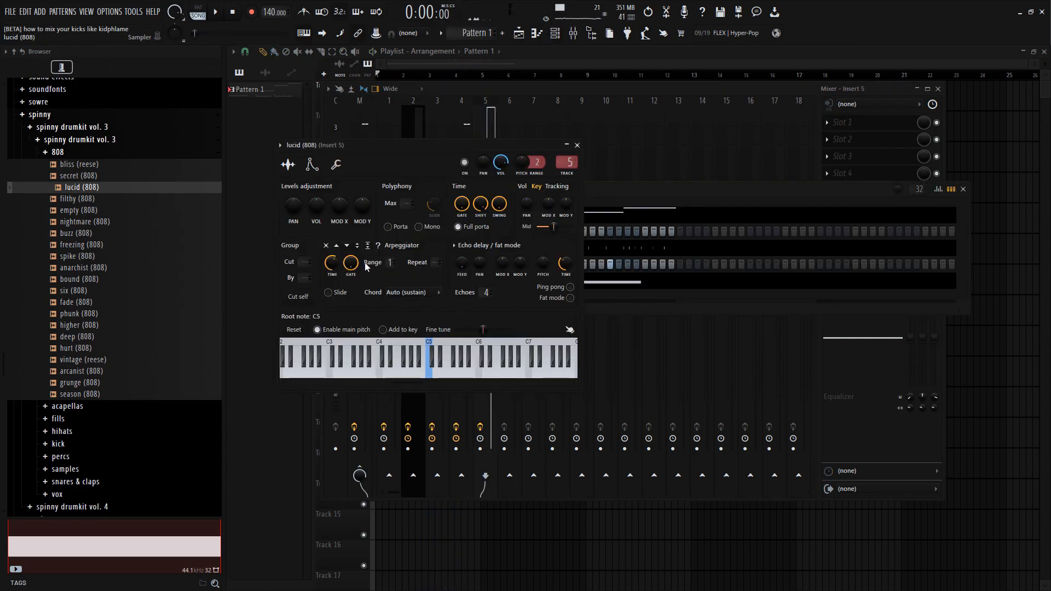
{"action": "left_click", "coordinate": [322, 170]}
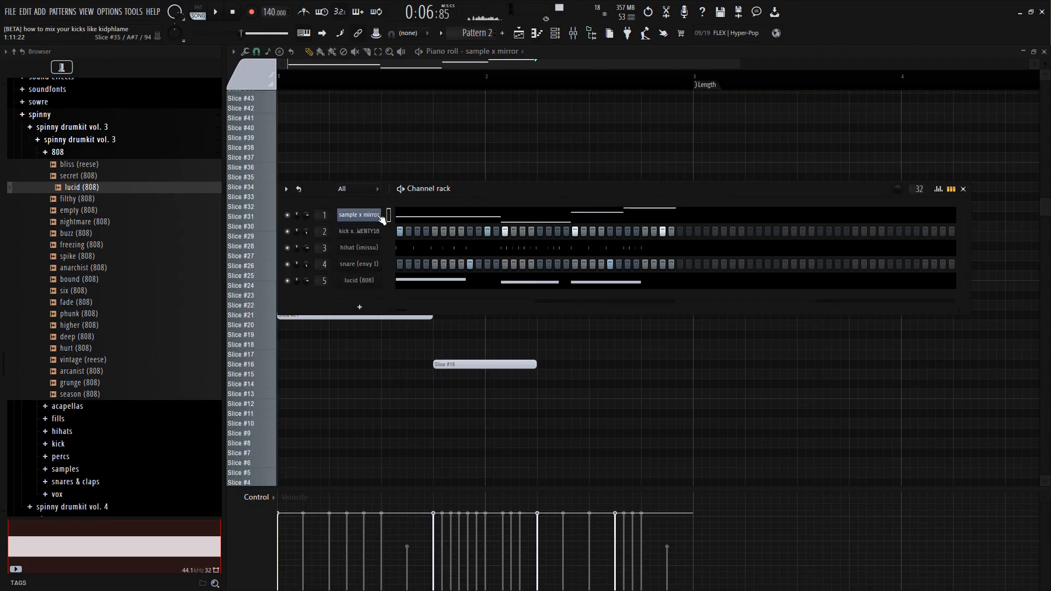
Step: Add a snare (envy 1) hit on step 19 of Pattern 1
{"action": "left_click", "coordinate": [375, 214]}
{"action": "left_click", "coordinate": [369, 221]}
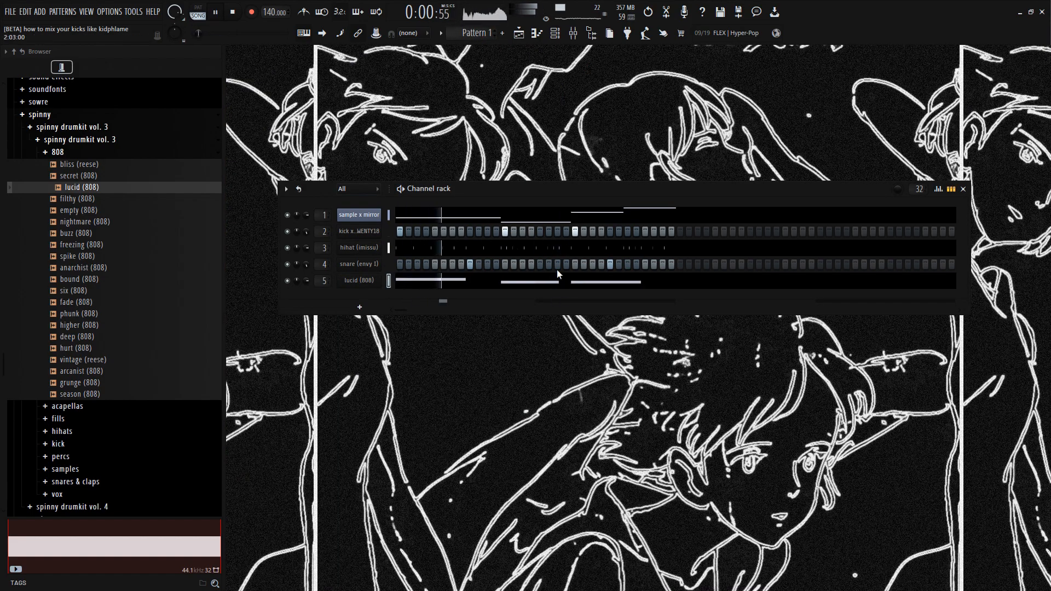
{"action": "left_click", "coordinate": [557, 265]}
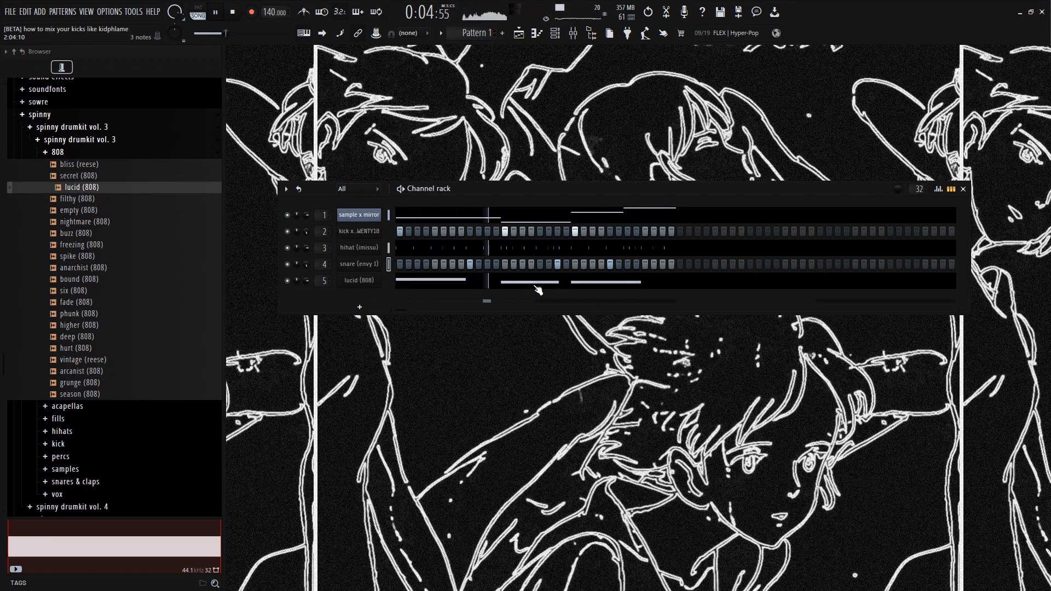
Step: Preview percs in the kidphlame untitled kit 21 folder and add perc x sosa 1 as a new channel below the 808
{"action": "scroll", "coordinate": [140, 227], "scroll_direction": "up", "scroll_amount": 10}
{"action": "scroll", "coordinate": [146, 285], "scroll_direction": "up", "scroll_amount": 8}
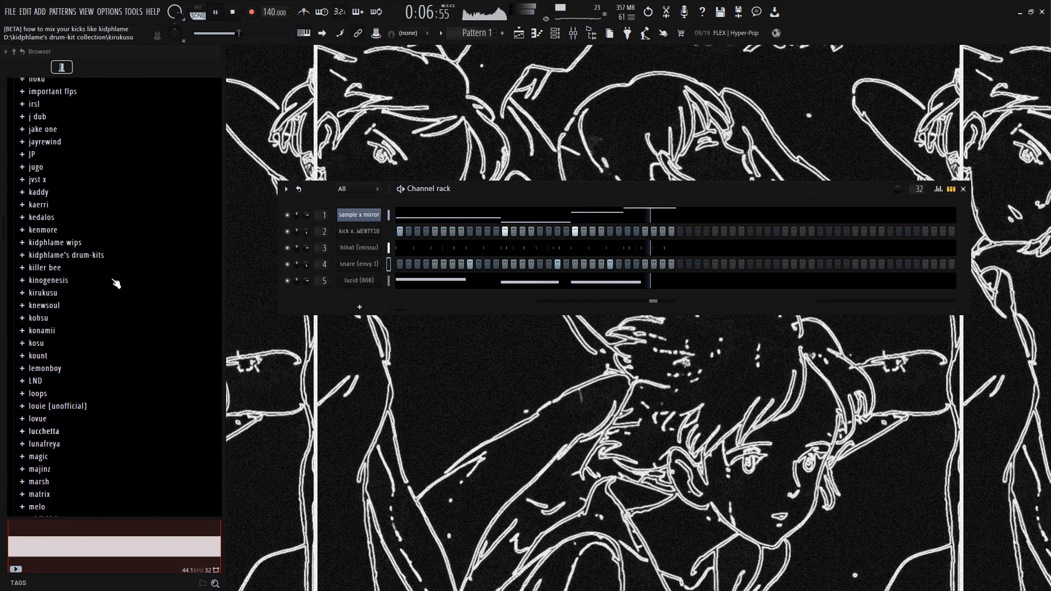
{"action": "left_click", "coordinate": [103, 260]}
{"action": "left_click", "coordinate": [91, 249]}
{"action": "key", "text": "space"}
{"action": "left_click", "coordinate": [108, 261]}
{"action": "left_click", "coordinate": [117, 272]}
{"action": "key", "text": "Up"}
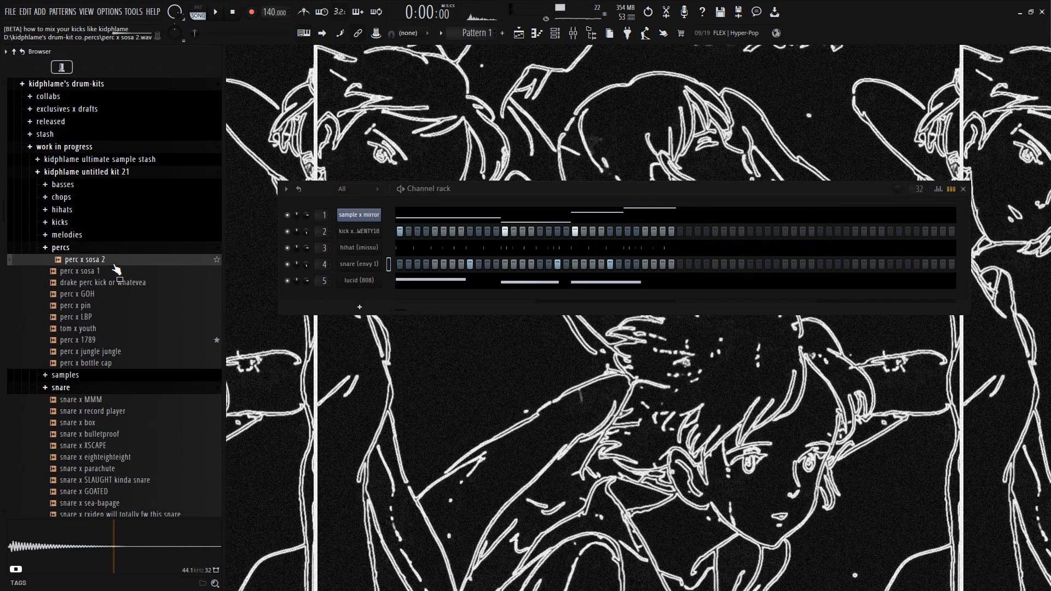
{"action": "left_click_drag", "start_coordinate": [94, 274], "coordinate": [350, 294]}
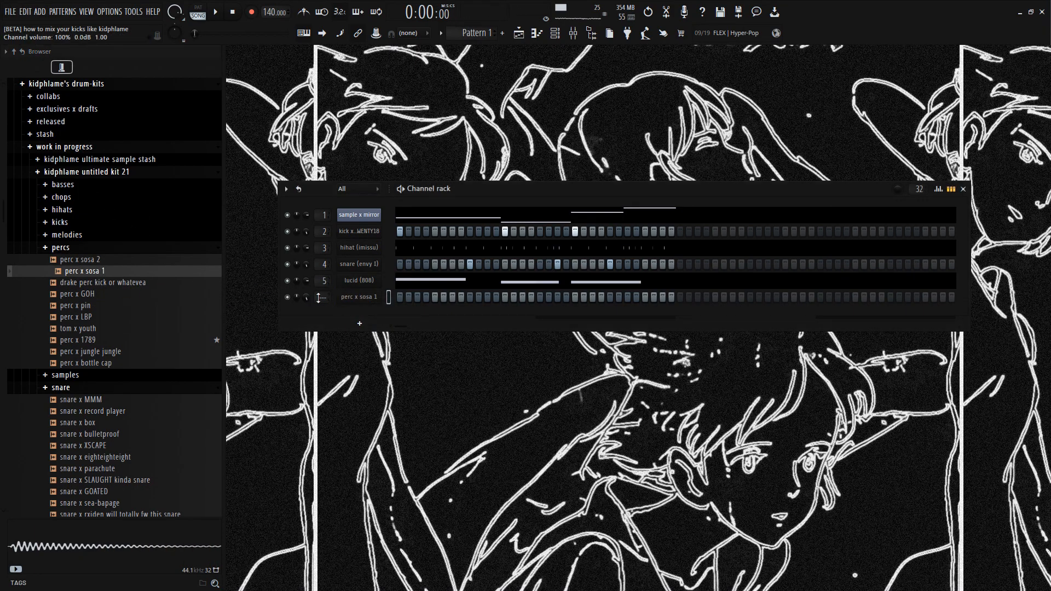
Step: Place perc x sosa 1 hits on steps 29 and 31 of Pattern 1 while the song plays
{"action": "left_click", "coordinate": [362, 297]}
{"action": "key", "text": "space"}
{"action": "left_click", "coordinate": [351, 181]}
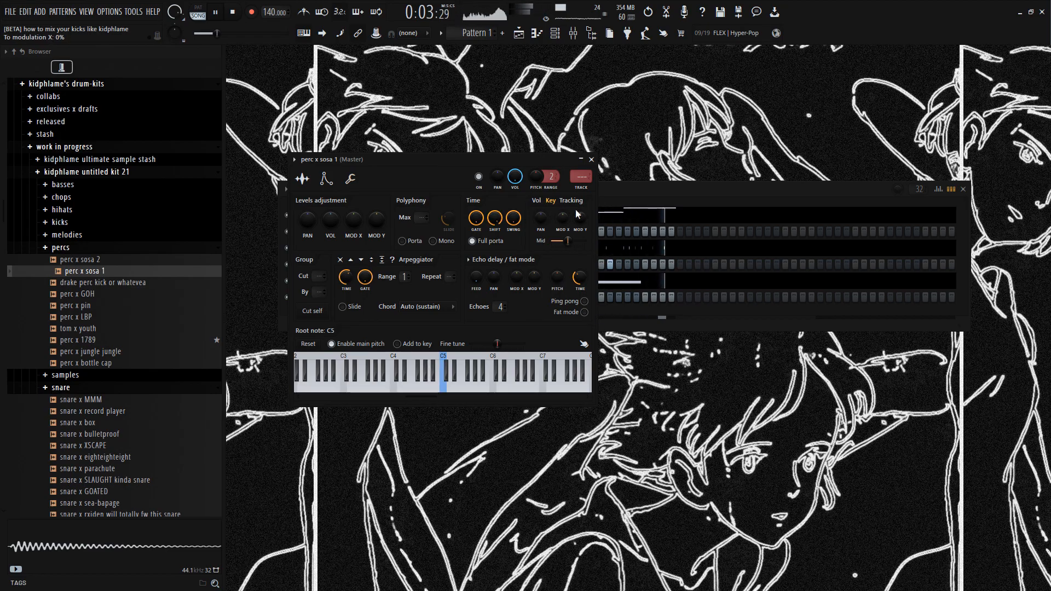
{"action": "left_click", "coordinate": [591, 159]}
{"action": "left_click", "coordinate": [660, 296]}
{"action": "left_click", "coordinate": [644, 296]}
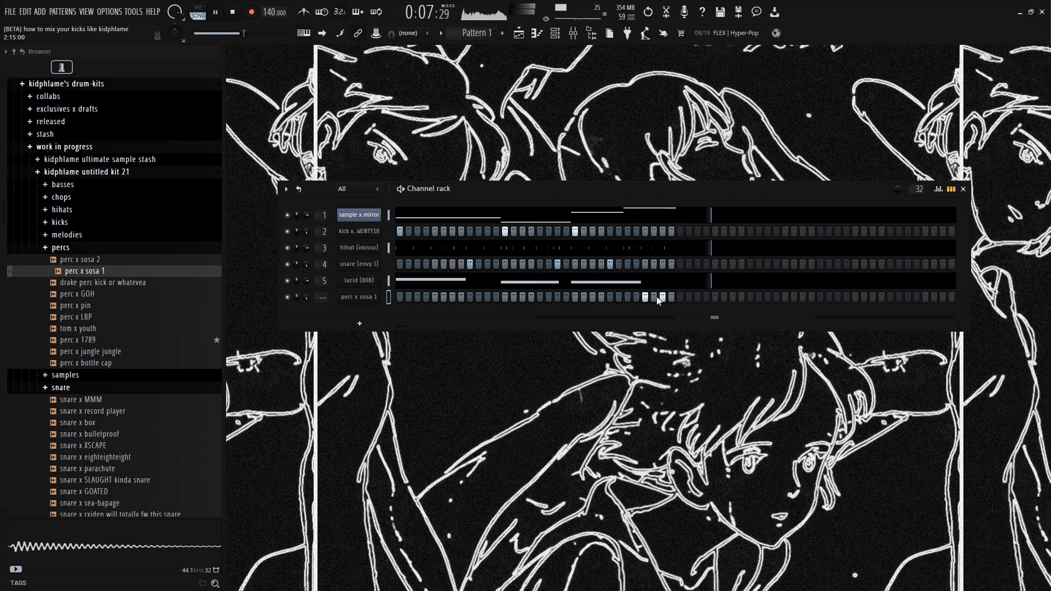
Step: Raise the volume in the perc x sosa 1 channel's levels adjustment, then close its settings and the channel rack
{"action": "left_click", "coordinate": [358, 297]}
{"action": "left_click_drag", "start_coordinate": [331, 222], "coordinate": [330, 208]}
{"action": "left_click", "coordinate": [591, 160]}
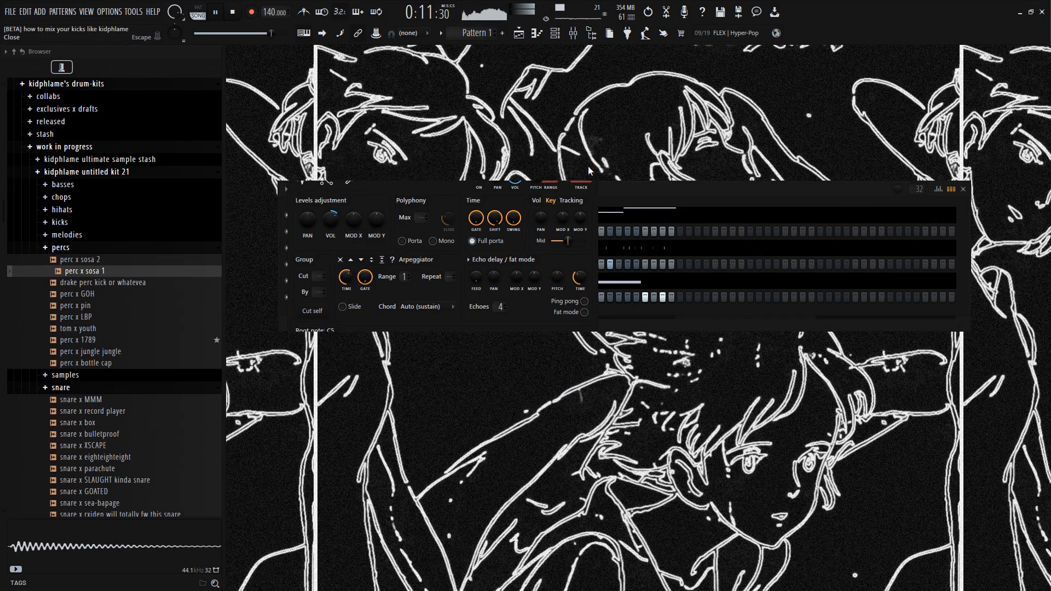
{"action": "key", "text": "F6"}
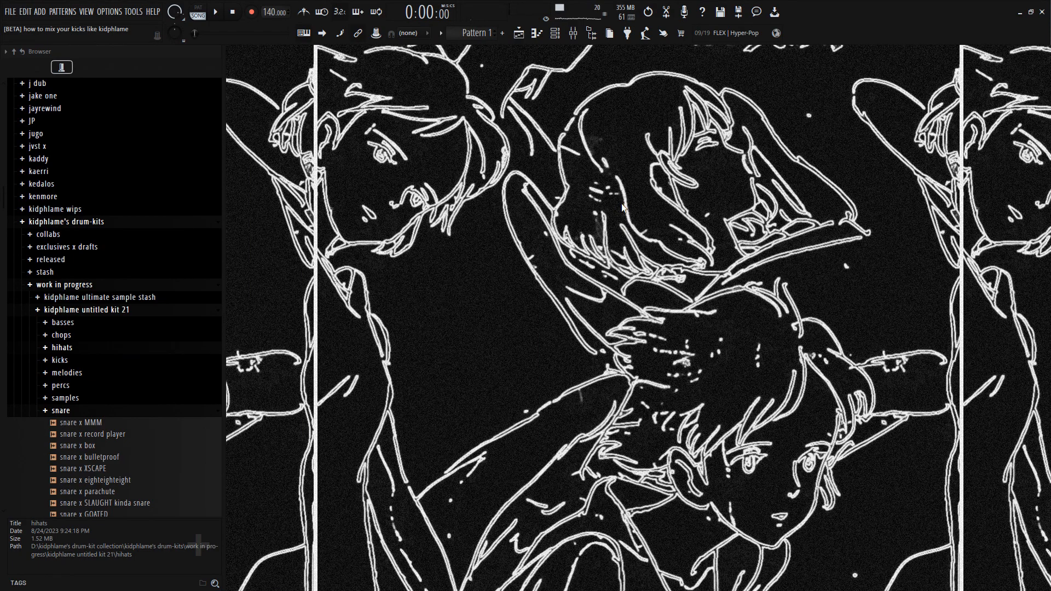
Step: Show the mixer and review the effects on Insert 1, the kick track, and Inserts 3, 4 and 5
{"action": "key", "text": "F9"}
{"action": "left_click", "coordinate": [400, 176]}
{"action": "left_click", "coordinate": [405, 183]}
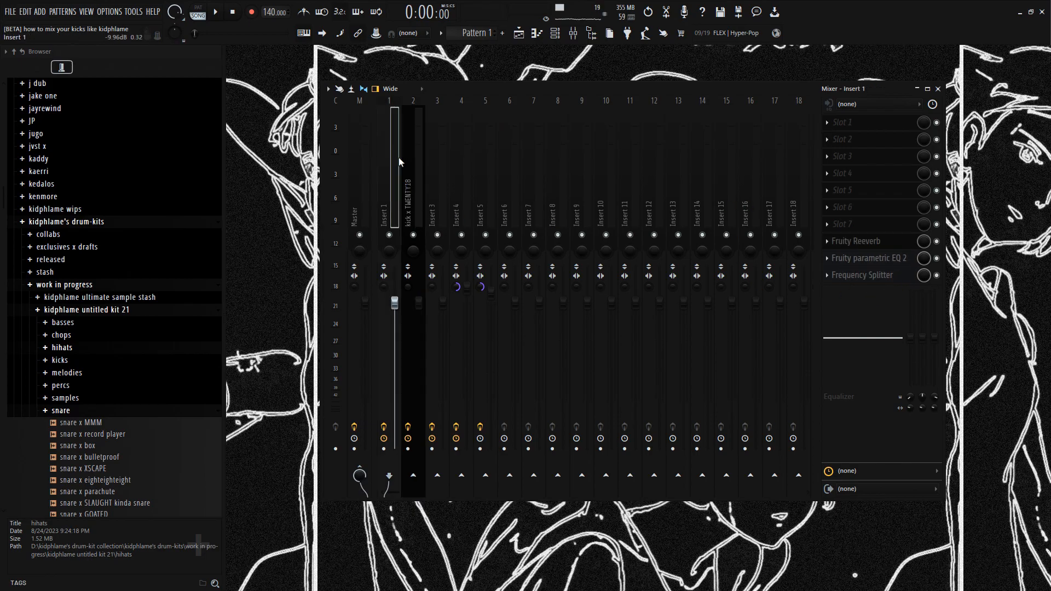
{"action": "left_click", "coordinate": [438, 183]}
{"action": "left_click", "coordinate": [460, 191]}
{"action": "left_click", "coordinate": [482, 189]}
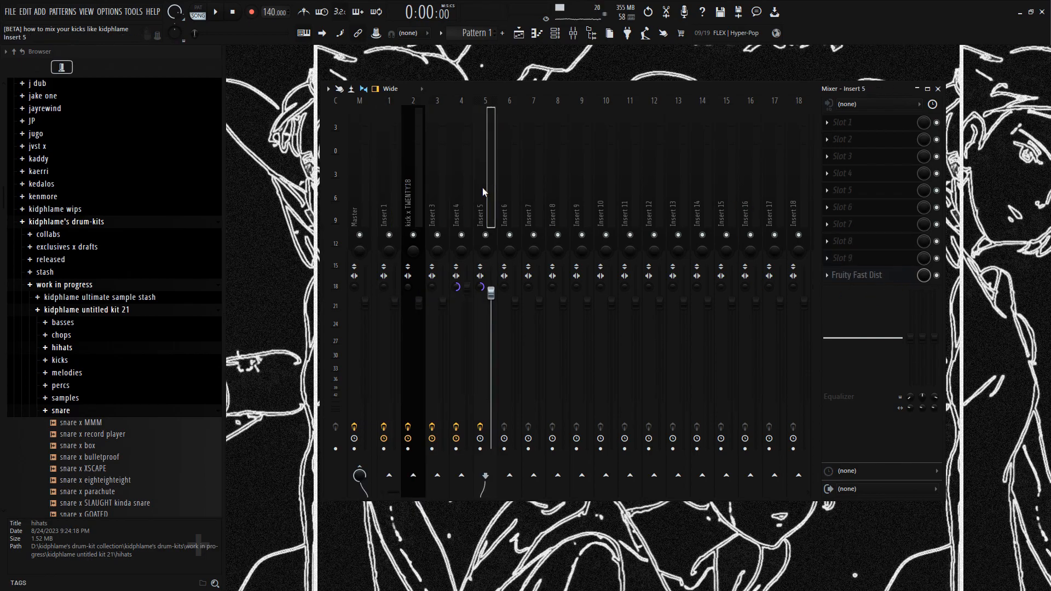
{"action": "left_click", "coordinate": [636, 92]}
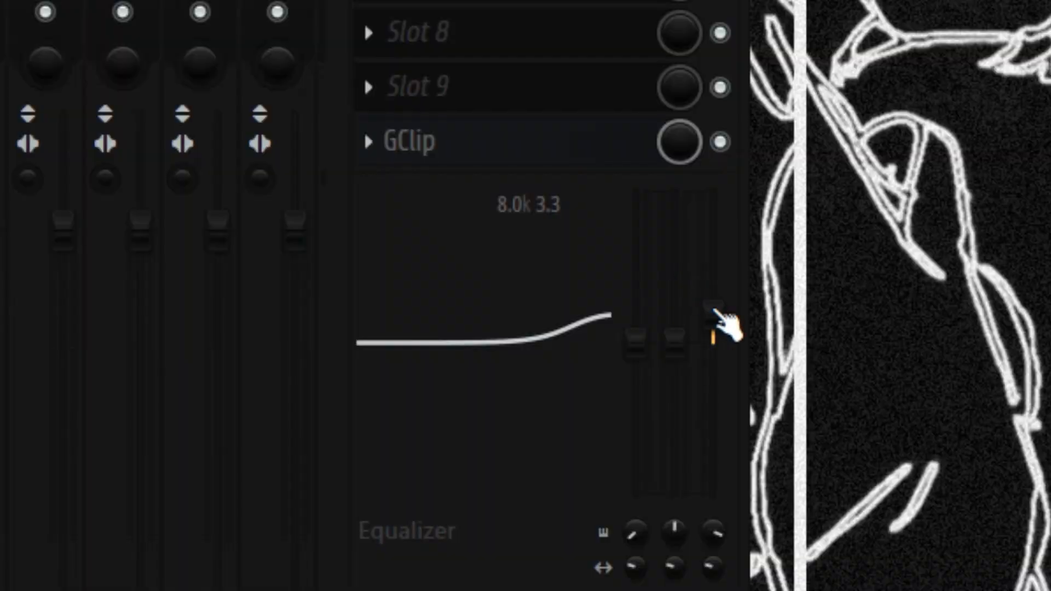